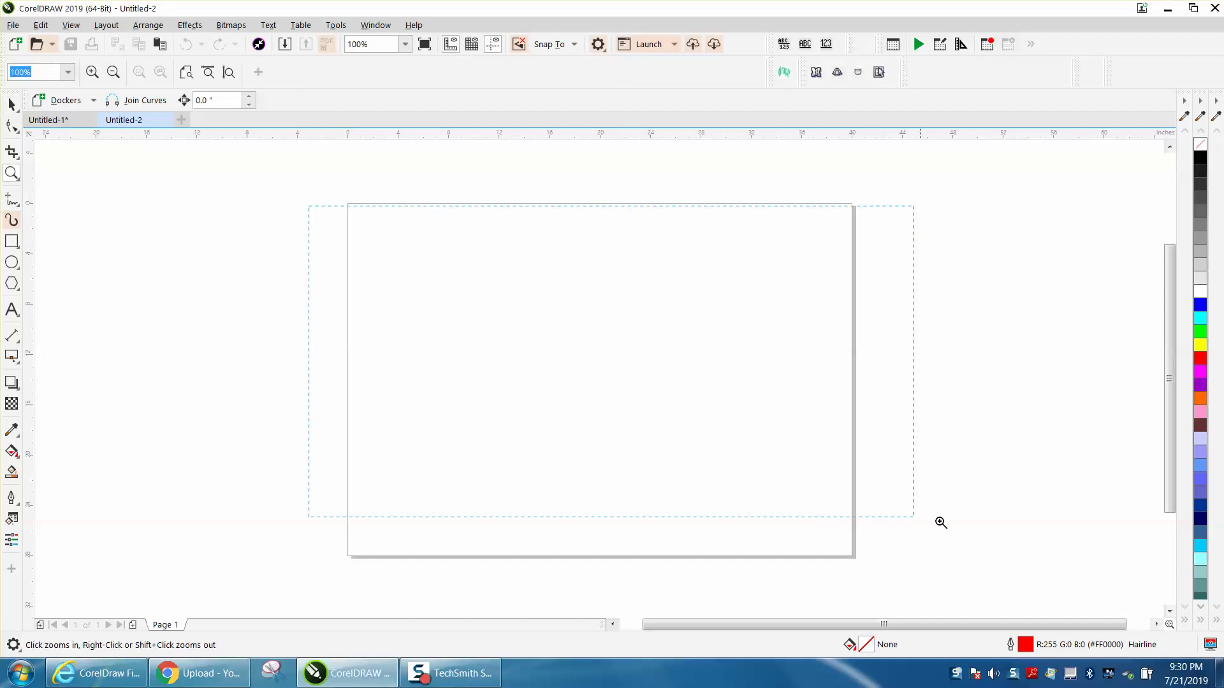
Step: Zoom out and set the Artistic Media tool to Calligraphic with a 0.5" nib width
{"action": "right_click", "coordinate": [229, 259]}
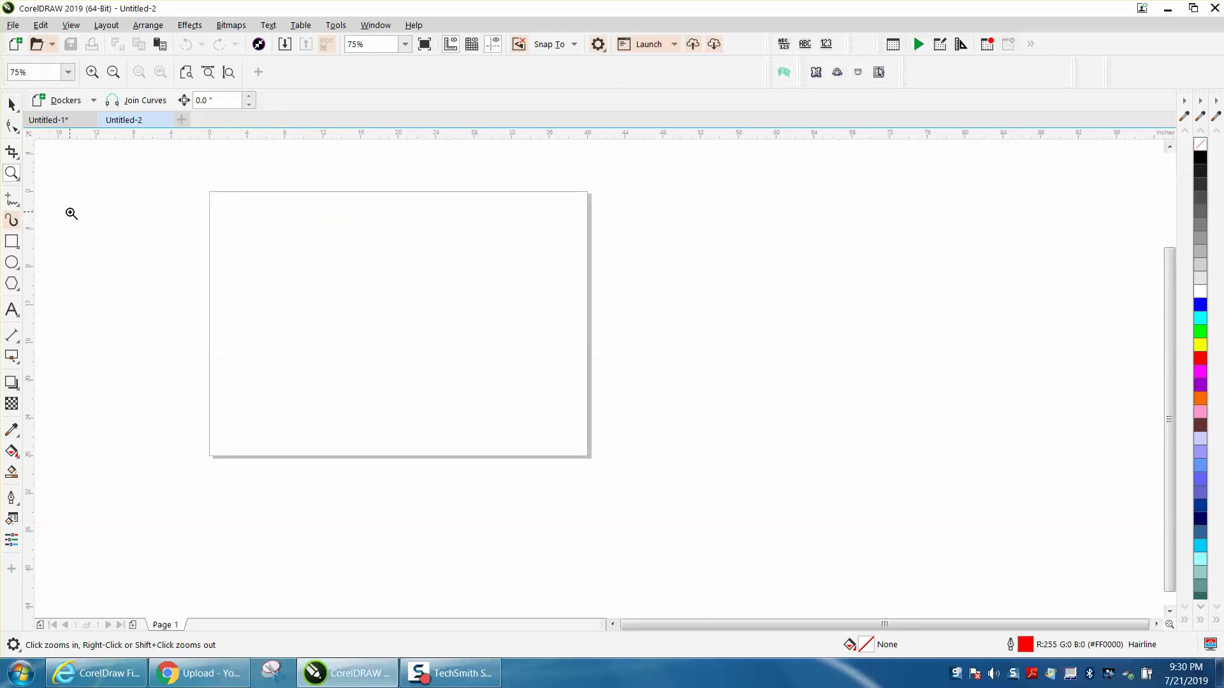
{"action": "left_click", "coordinate": [16, 226]}
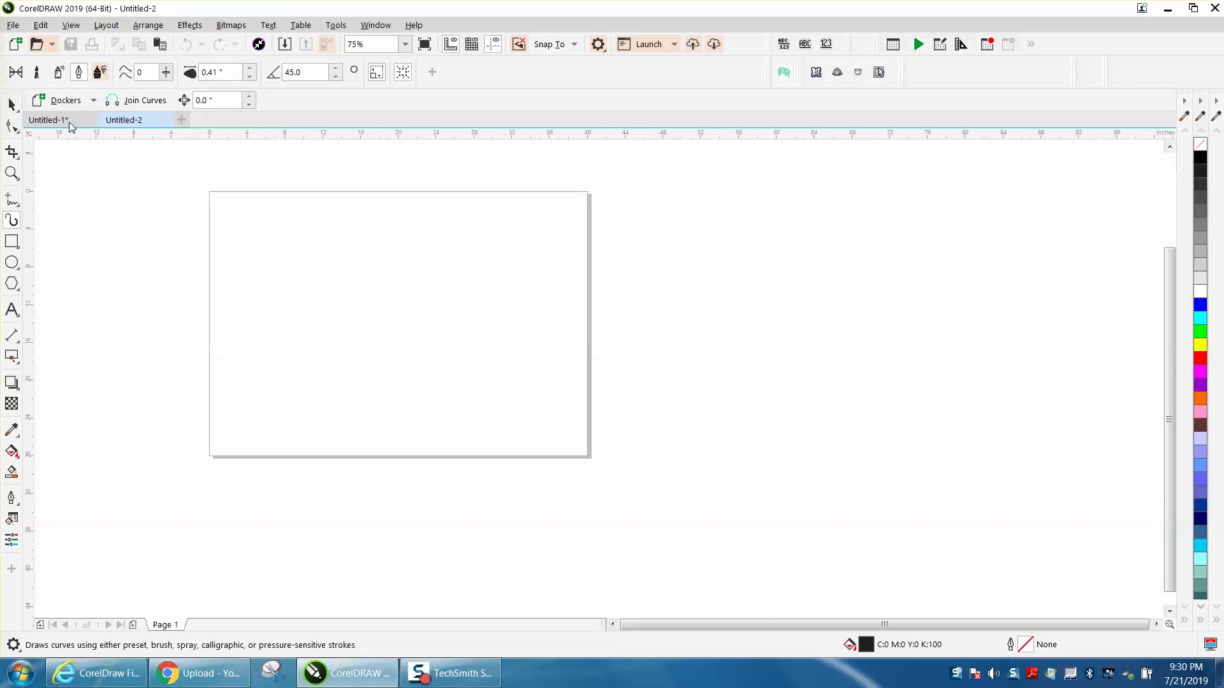
{"action": "left_click", "coordinate": [36, 73]}
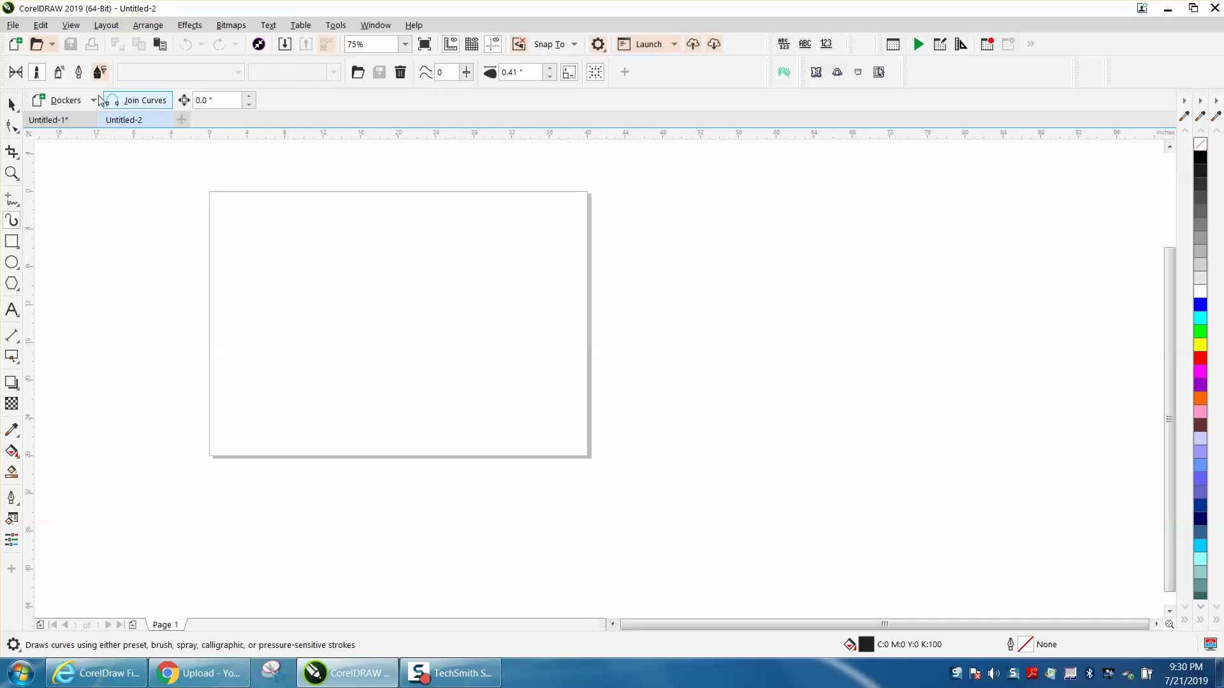
{"action": "left_click", "coordinate": [79, 72]}
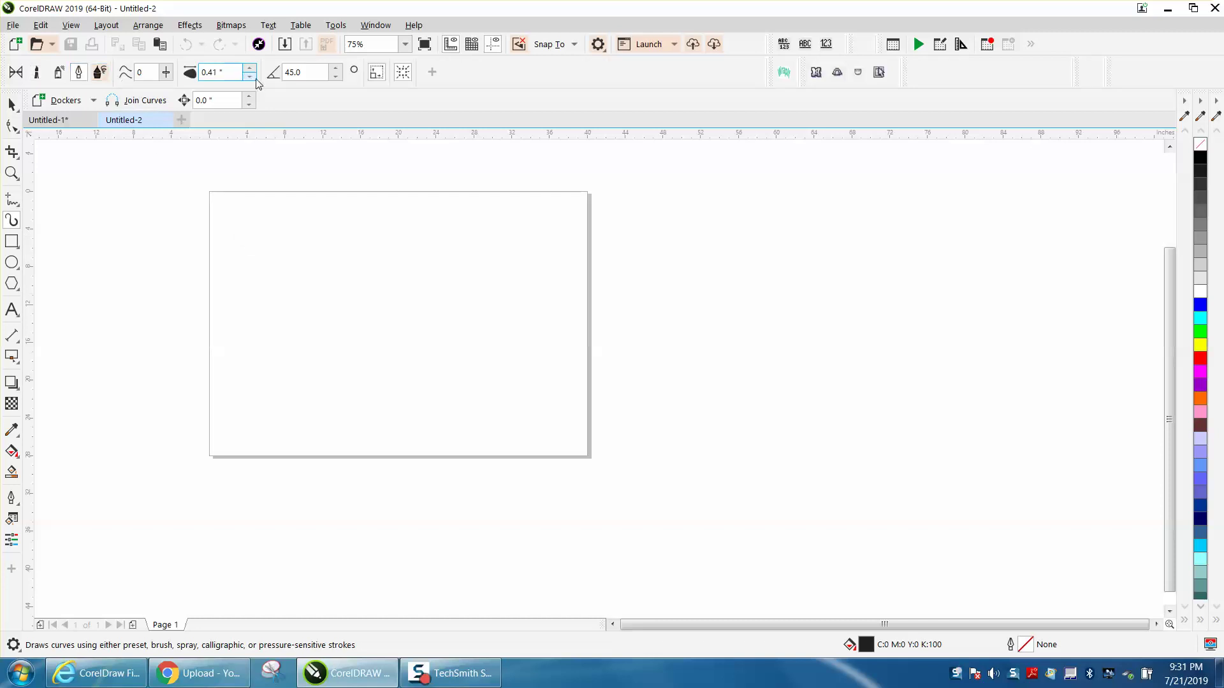
{"action": "left_click", "coordinate": [227, 74]}
{"action": "type", "text": ".5"}
{"action": "key", "text": "Return"}
Step: Draw a horizontal calligraphic stroke across the upper page and zoom in on it
{"action": "left_click_drag", "start_coordinate": [258, 252], "coordinate": [459, 253]}
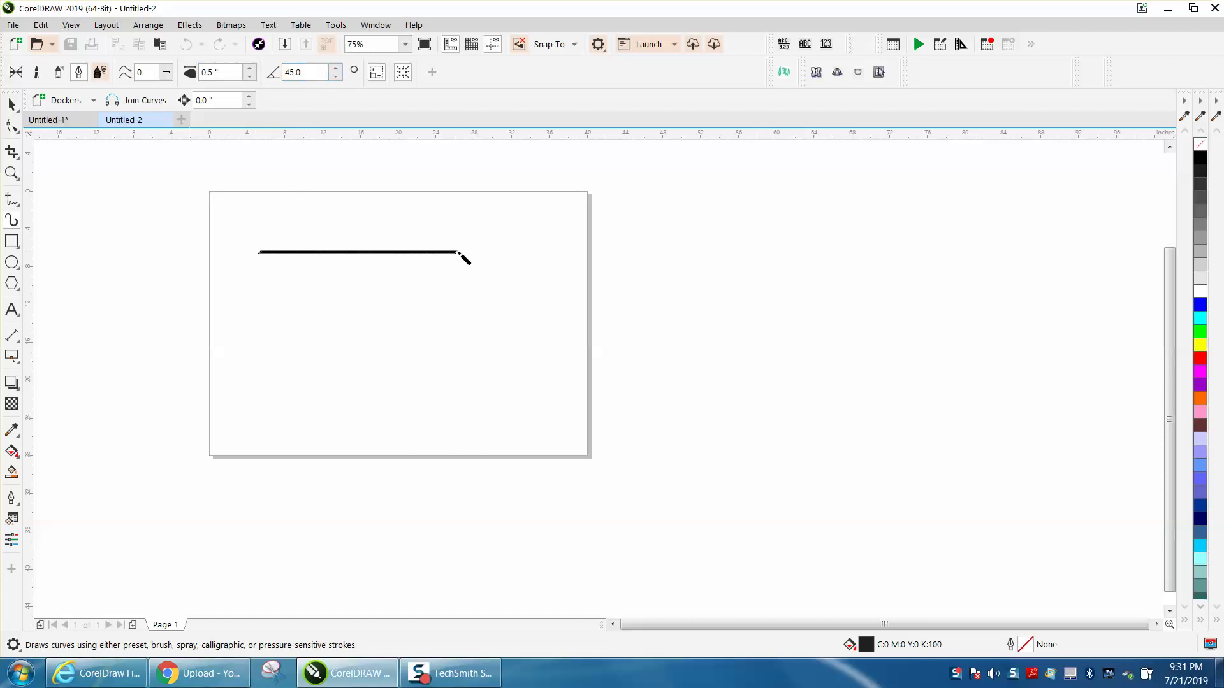
{"action": "left_click", "coordinate": [12, 172]}
{"action": "left_click_drag", "start_coordinate": [547, 334], "coordinate": [246, 216]}
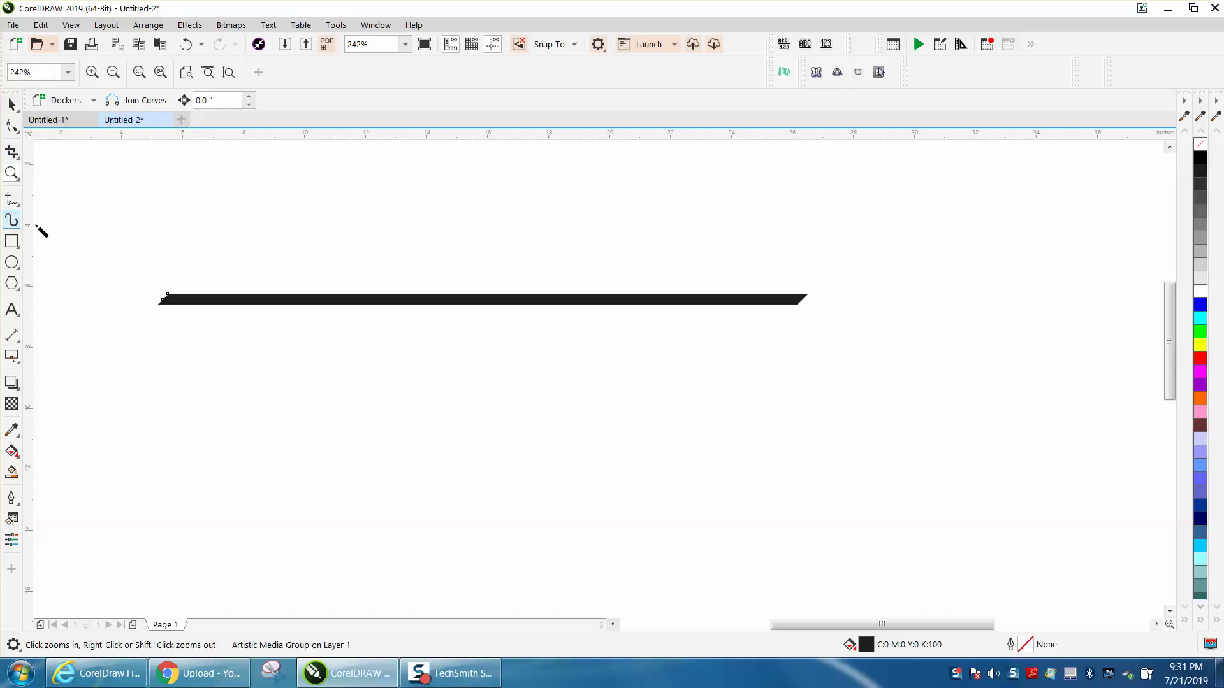
Step: Add overlapping calligraphic strokes below the first, undoing one, then marquee-select all strokes
{"action": "left_click", "coordinate": [12, 219]}
{"action": "mouse_move", "coordinate": [158, 311]}
{"action": "left_mouse_down"}
{"action": "mouse_move", "coordinate": [806, 324]}
{"action": "mouse_move", "coordinate": [797, 310]}
{"action": "mouse_move", "coordinate": [363, 319]}
{"action": "mouse_move", "coordinate": [148, 305]}
{"action": "left_mouse_up"}
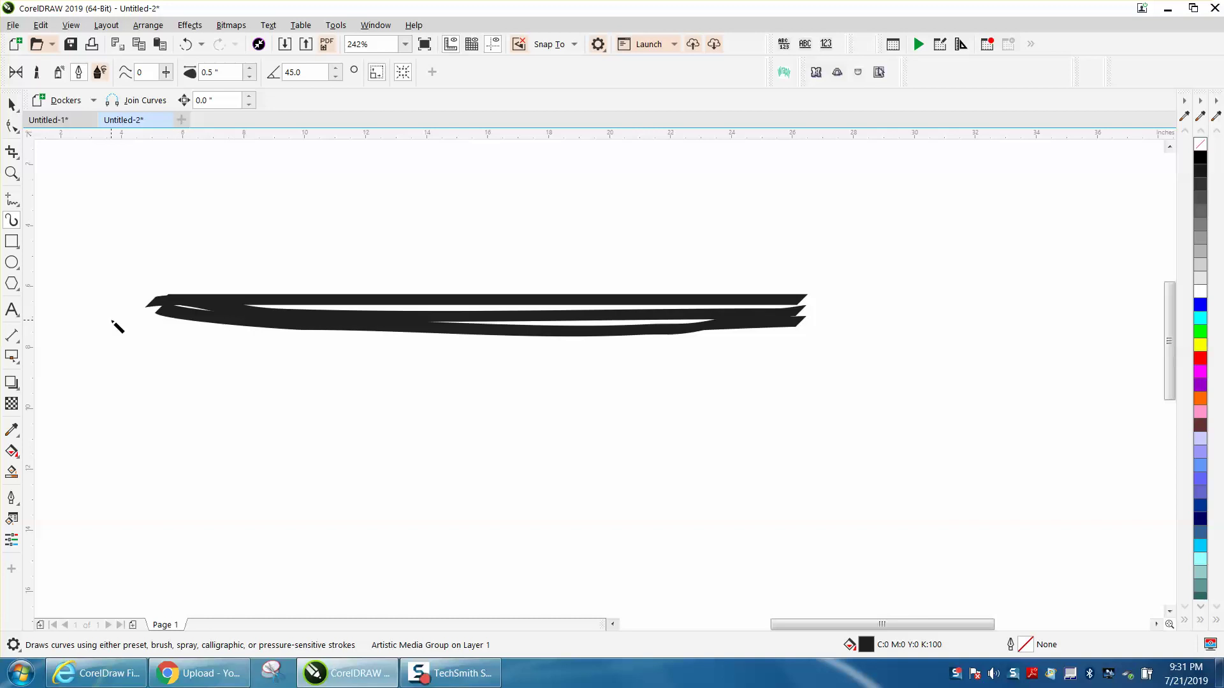
{"action": "left_click", "coordinate": [186, 44]}
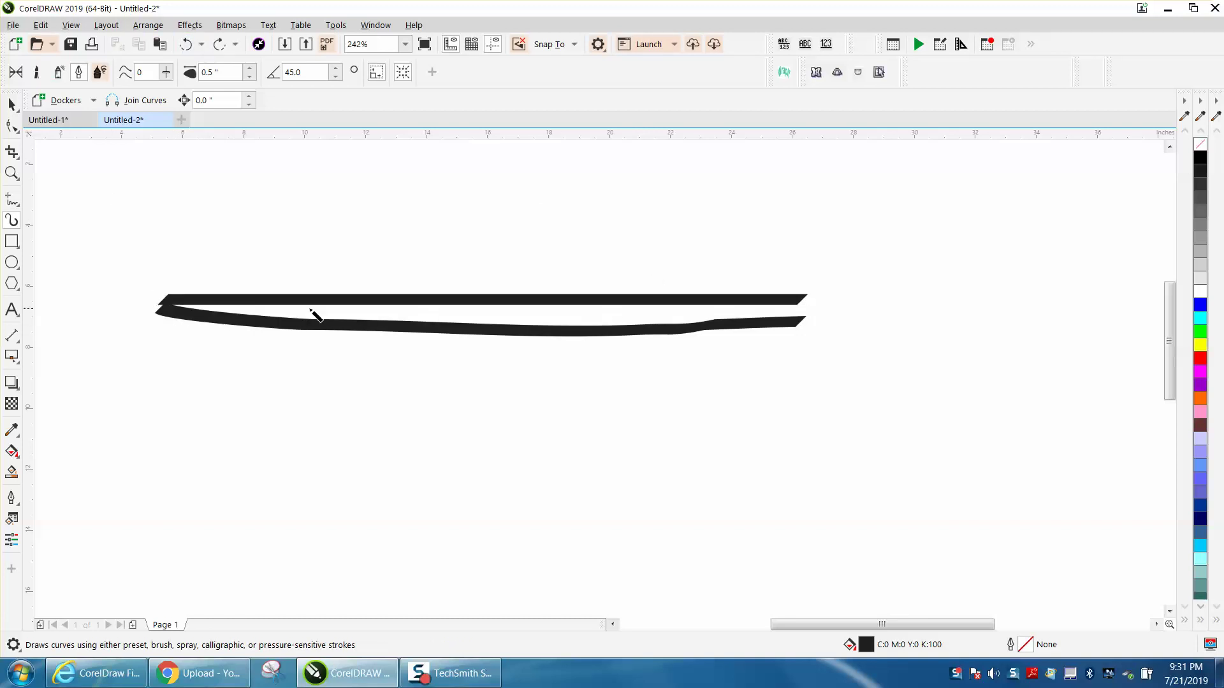
{"action": "left_click_drag", "start_coordinate": [163, 307], "coordinate": [800, 309]}
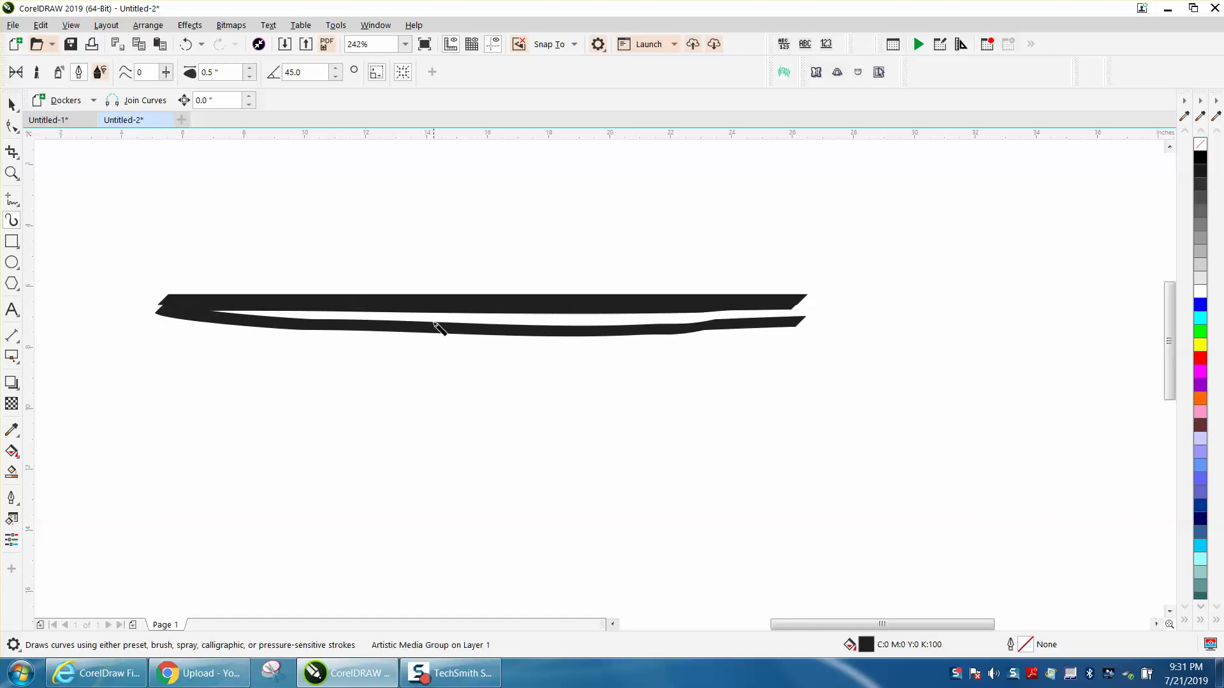
{"action": "left_click_drag", "start_coordinate": [438, 324], "coordinate": [802, 320]}
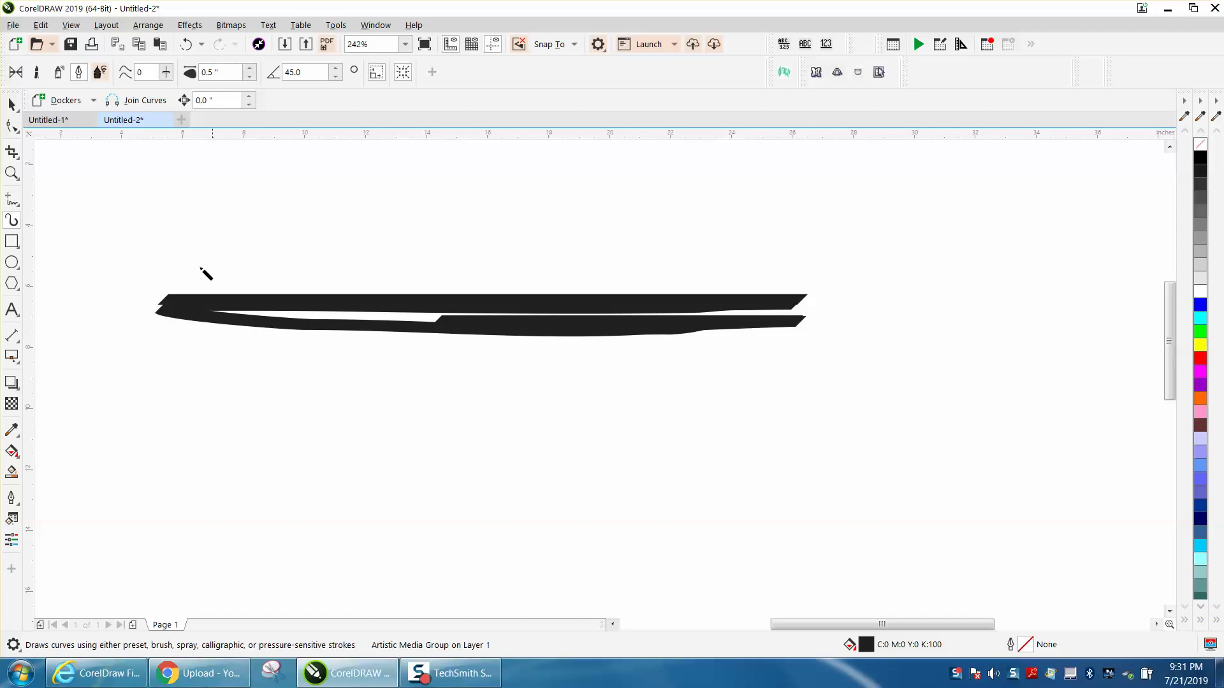
{"action": "left_click", "coordinate": [11, 104]}
{"action": "mouse_move", "coordinate": [86, 195]}
{"action": "left_mouse_down"}
{"action": "mouse_move", "coordinate": [643, 399]}
{"action": "mouse_move", "coordinate": [923, 408]}
{"action": "left_mouse_up"}
Step: Fill the selected strokes magenta and group the eight strokes into one object
{"action": "left_click", "coordinate": [1201, 373]}
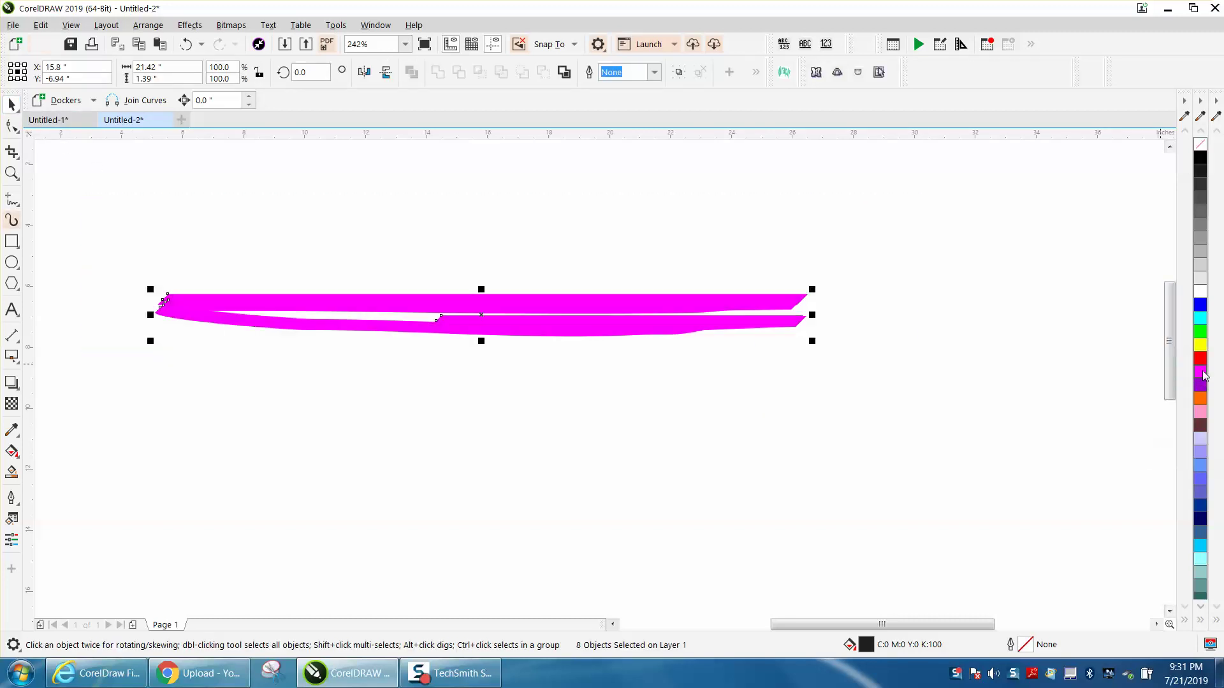
{"action": "left_click", "coordinate": [155, 26]}
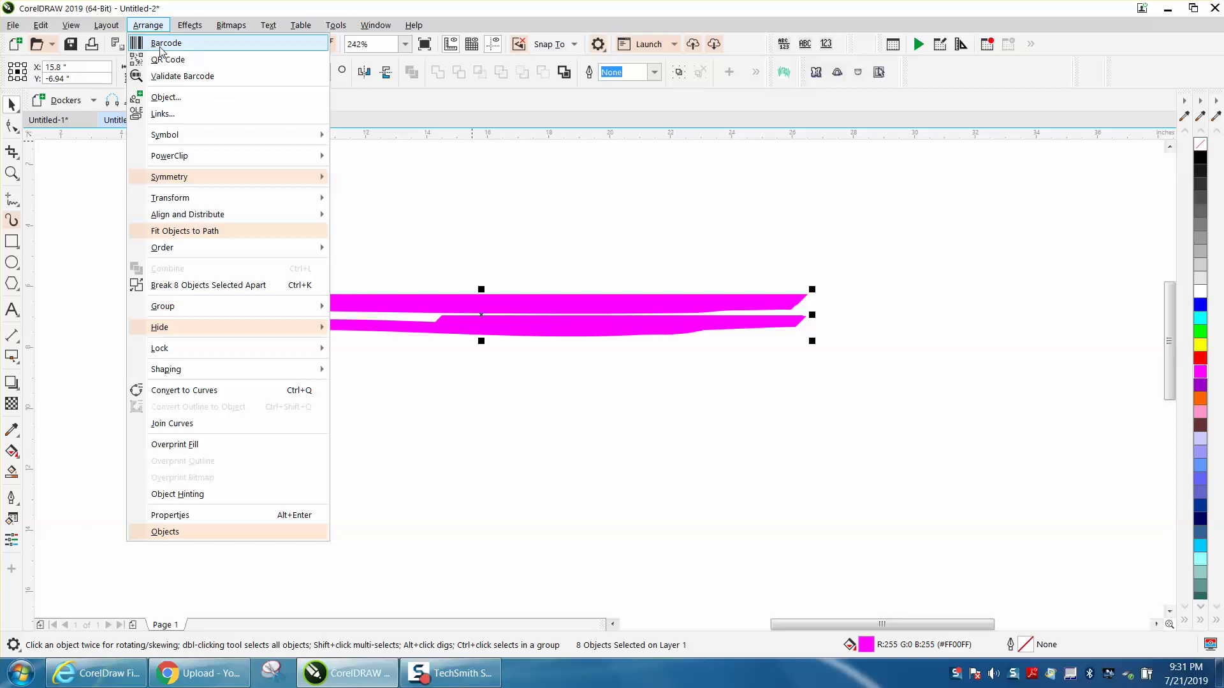
{"action": "mouse_move", "coordinate": [194, 312]}
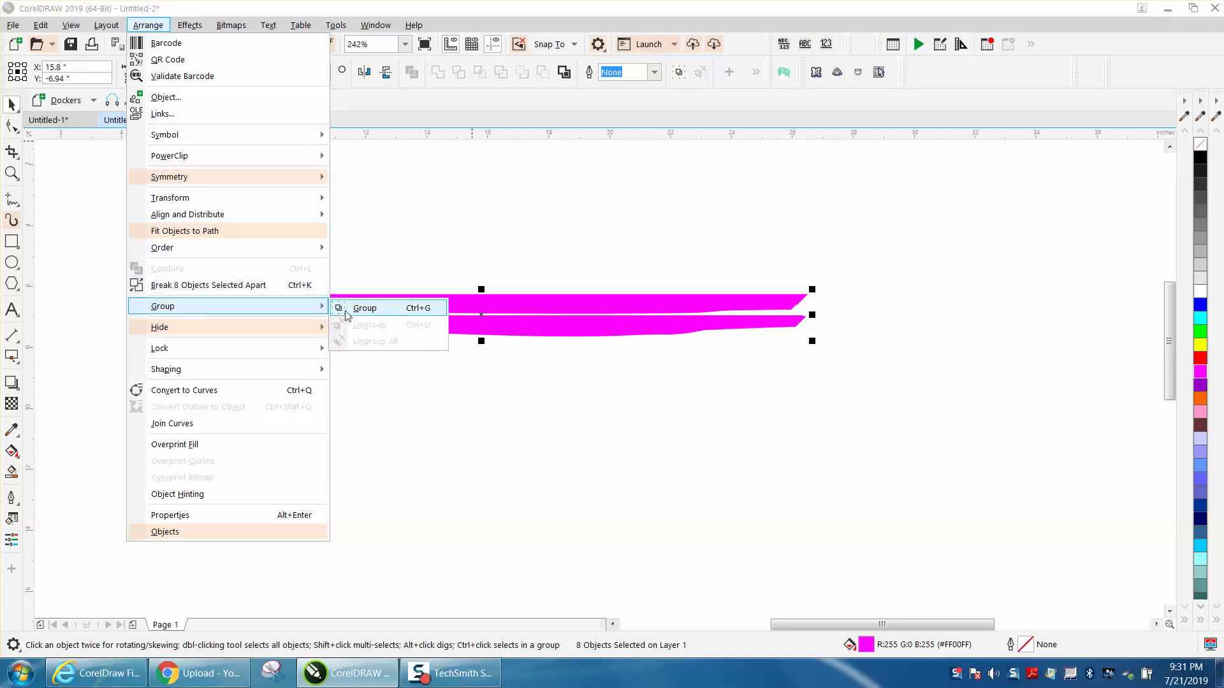
{"action": "left_click", "coordinate": [351, 308]}
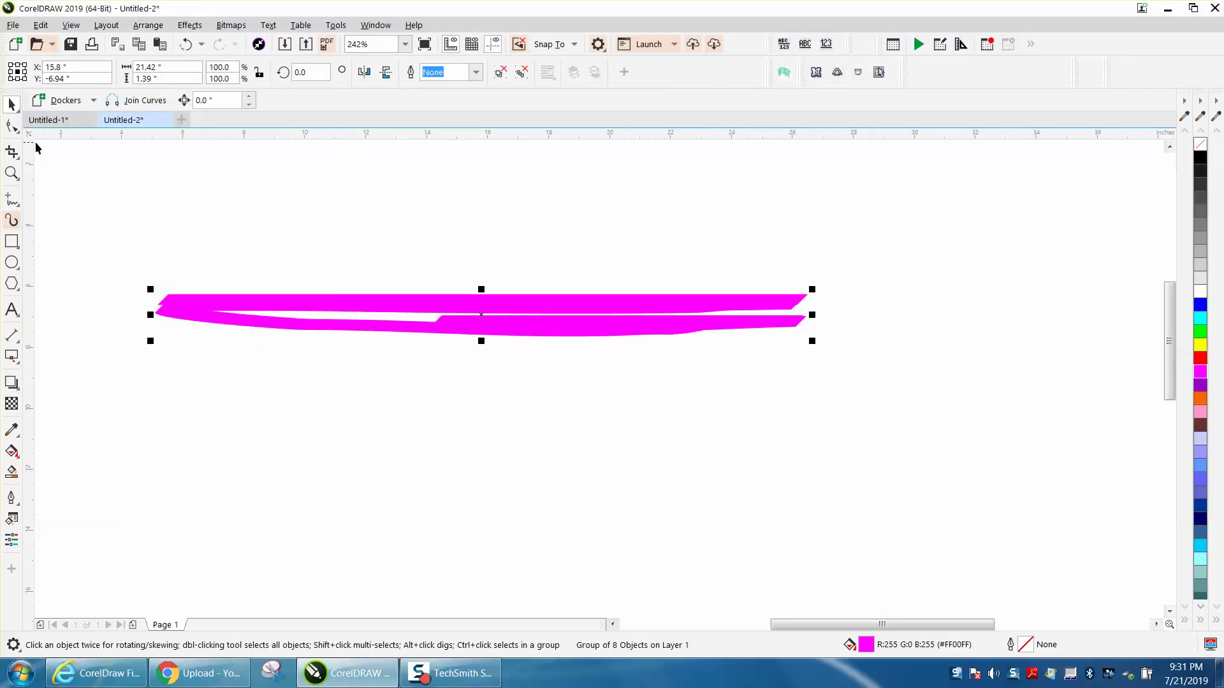
{"action": "left_click", "coordinate": [13, 223]}
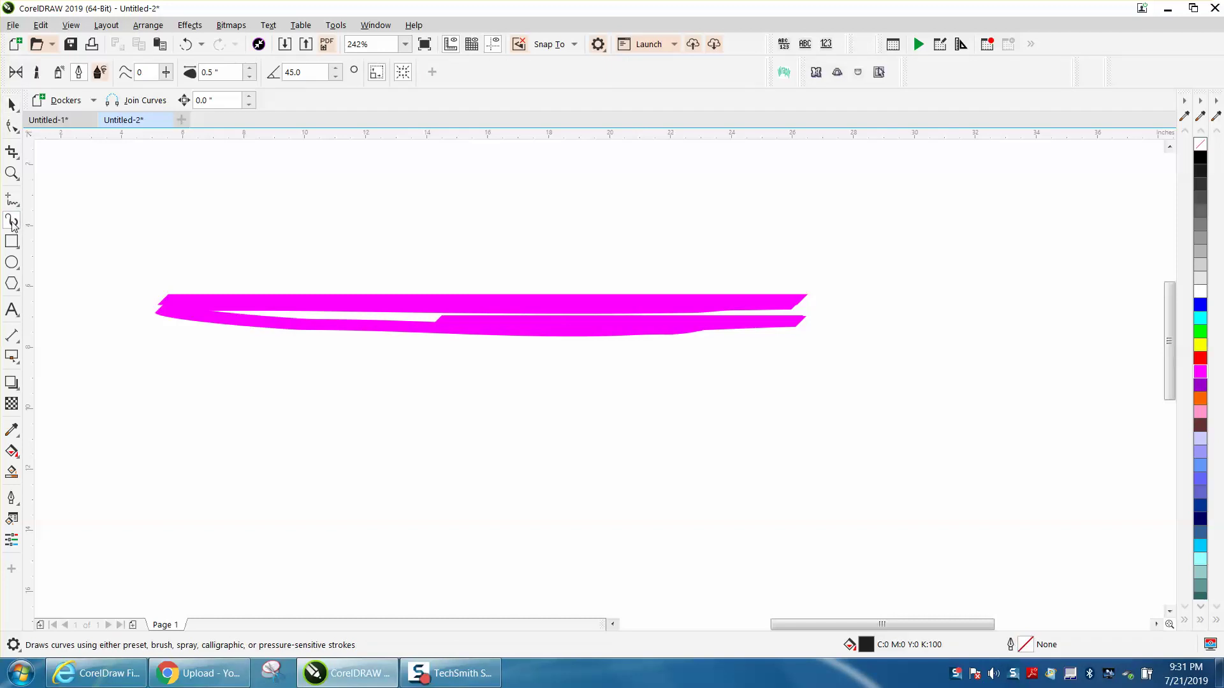
Step: Save the grouped magenta shape as a custom Artistic Media brush named 'high'
{"action": "left_click", "coordinate": [36, 74]}
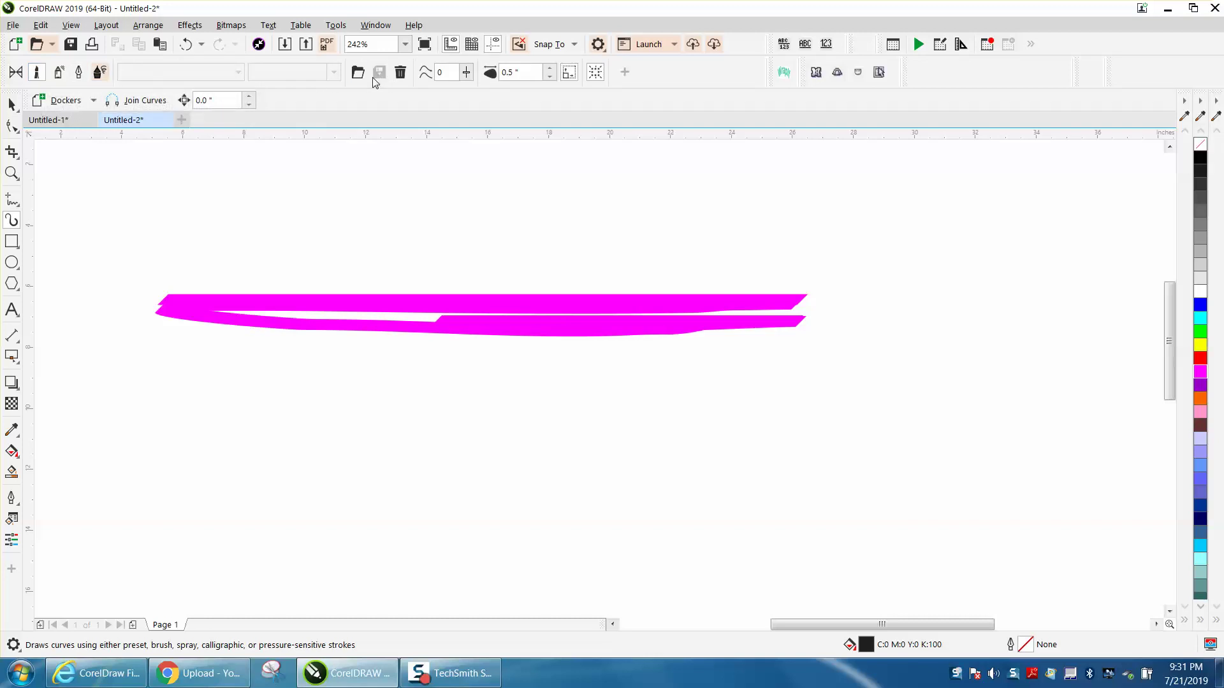
{"action": "left_click", "coordinate": [483, 311]}
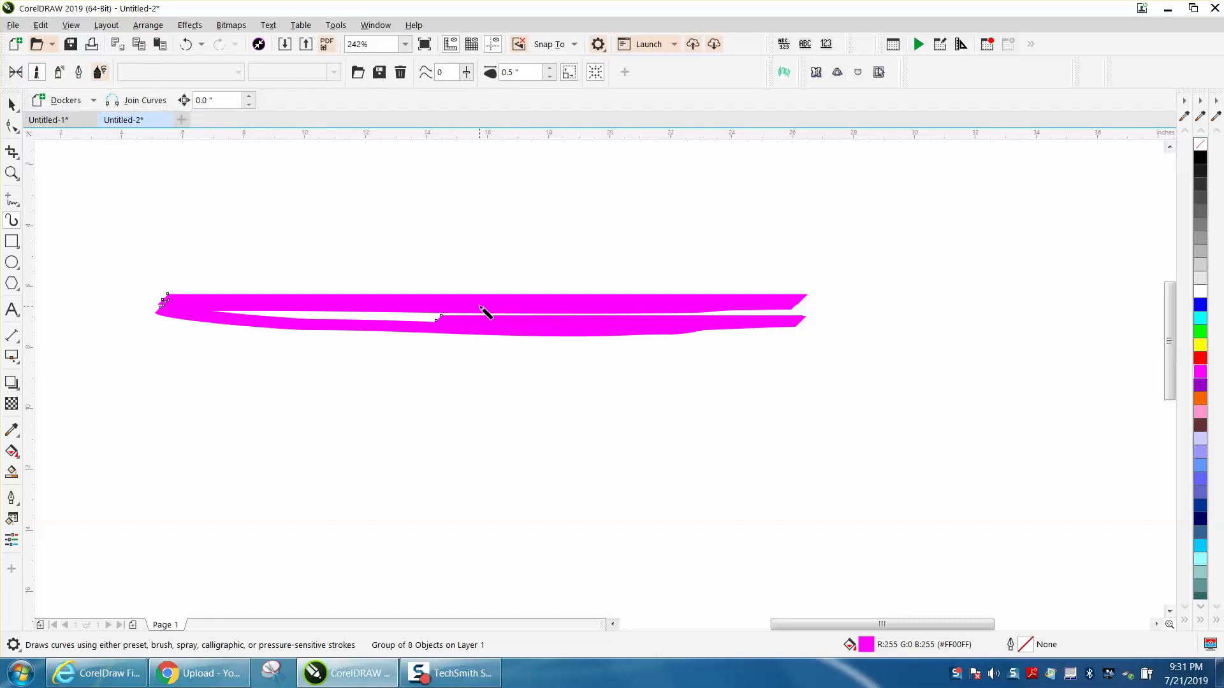
{"action": "left_click", "coordinate": [379, 74]}
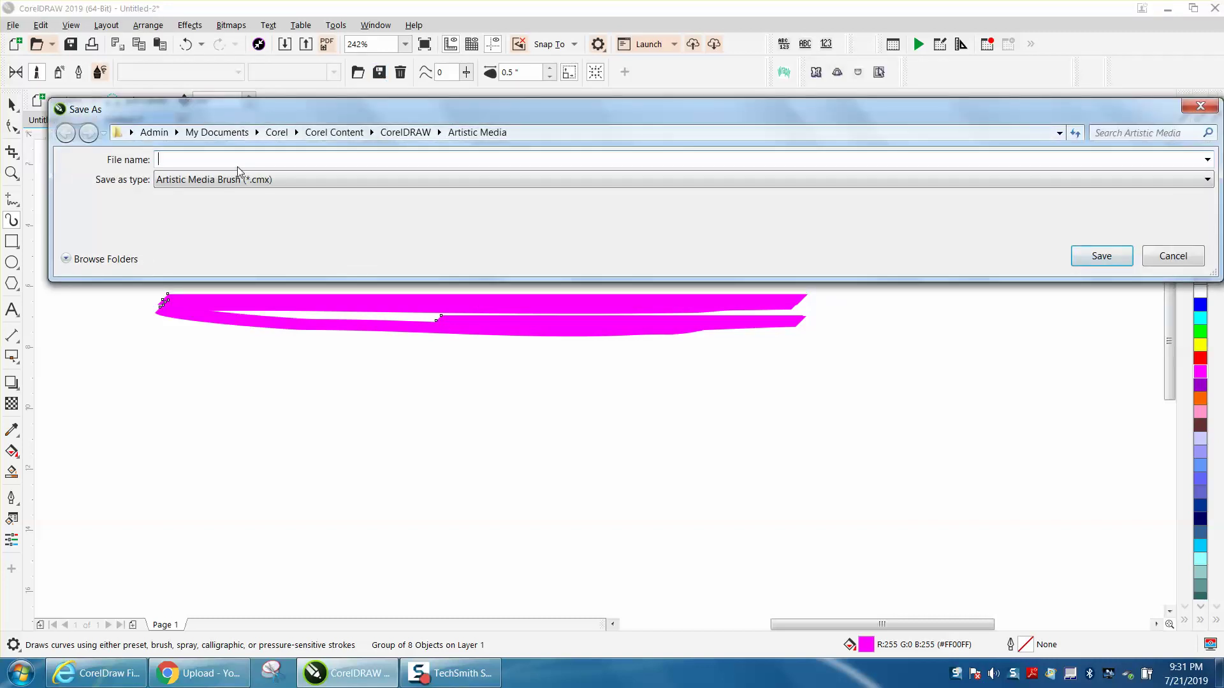
{"action": "type", "text": "high"}
{"action": "left_click", "coordinate": [1101, 256]}
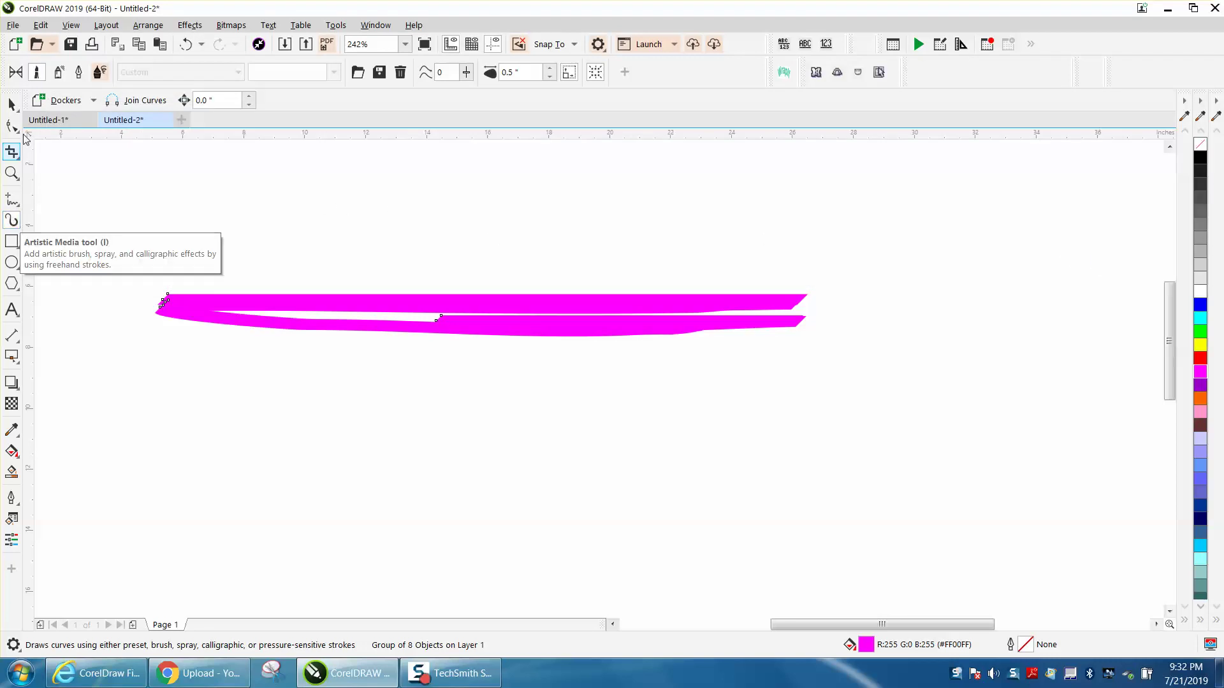
Step: Draw three magenta strokes with the custom 'high' brush, including a back-and-forth one
{"action": "left_click_drag", "start_coordinate": [198, 213], "coordinate": [759, 215]}
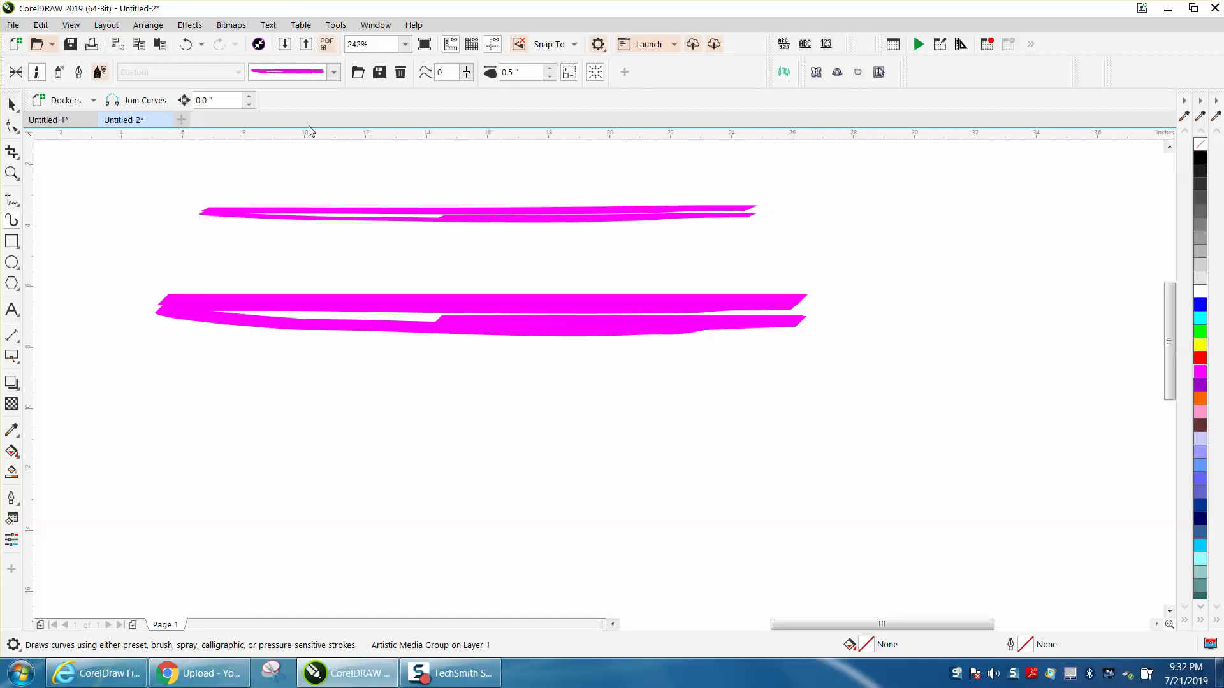
{"action": "mouse_move", "coordinate": [228, 423]}
{"action": "left_mouse_down"}
{"action": "mouse_move", "coordinate": [641, 428]}
{"action": "mouse_move", "coordinate": [215, 440]}
{"action": "left_mouse_up"}
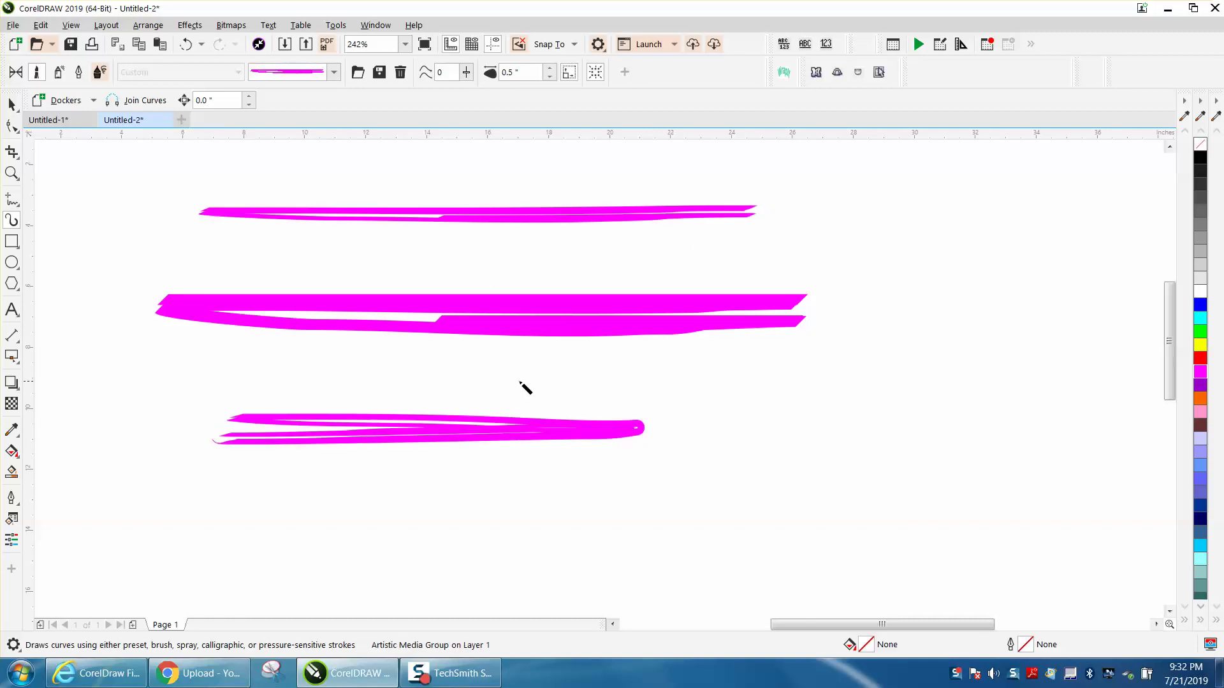
{"action": "mouse_move", "coordinate": [520, 381]}
{"action": "left_mouse_down"}
{"action": "mouse_move", "coordinate": [845, 369]}
{"action": "mouse_move", "coordinate": [590, 401]}
{"action": "mouse_move", "coordinate": [847, 408]}
{"action": "left_mouse_up"}
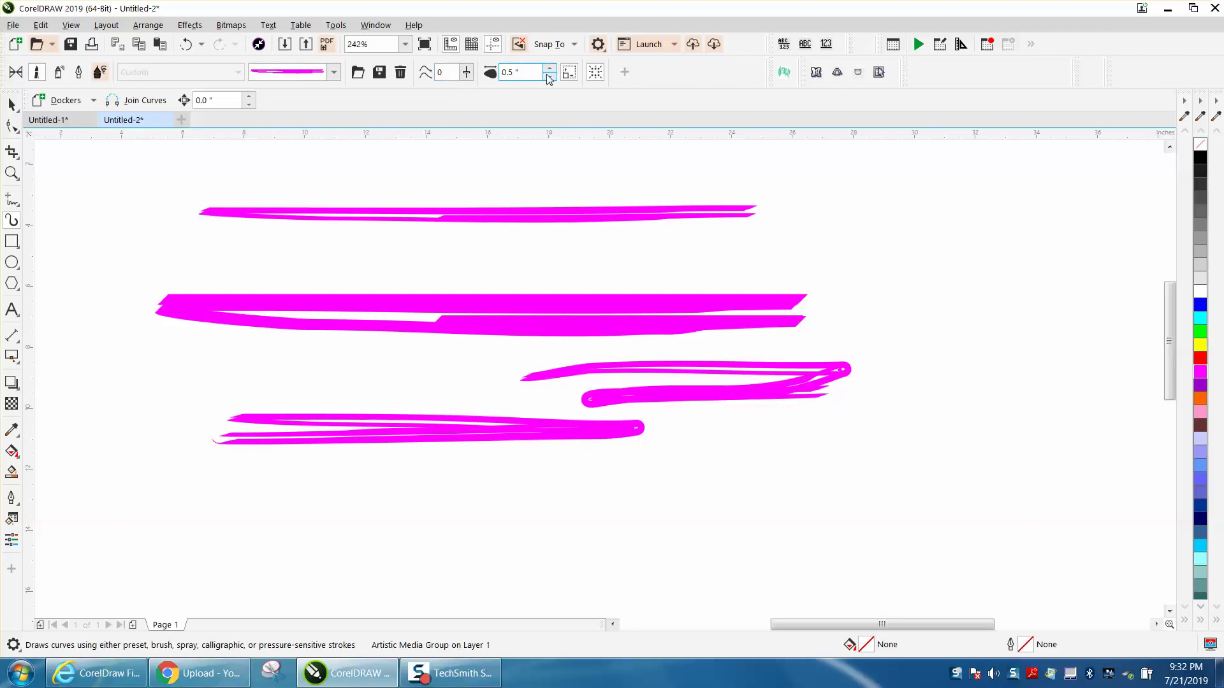
Step: Set the brush stroke width to 1.0" and draw thick strokes at the bottom and top
{"action": "double_click", "coordinate": [510, 72]}
{"action": "type", "text": "1"}
{"action": "key", "text": "Return"}
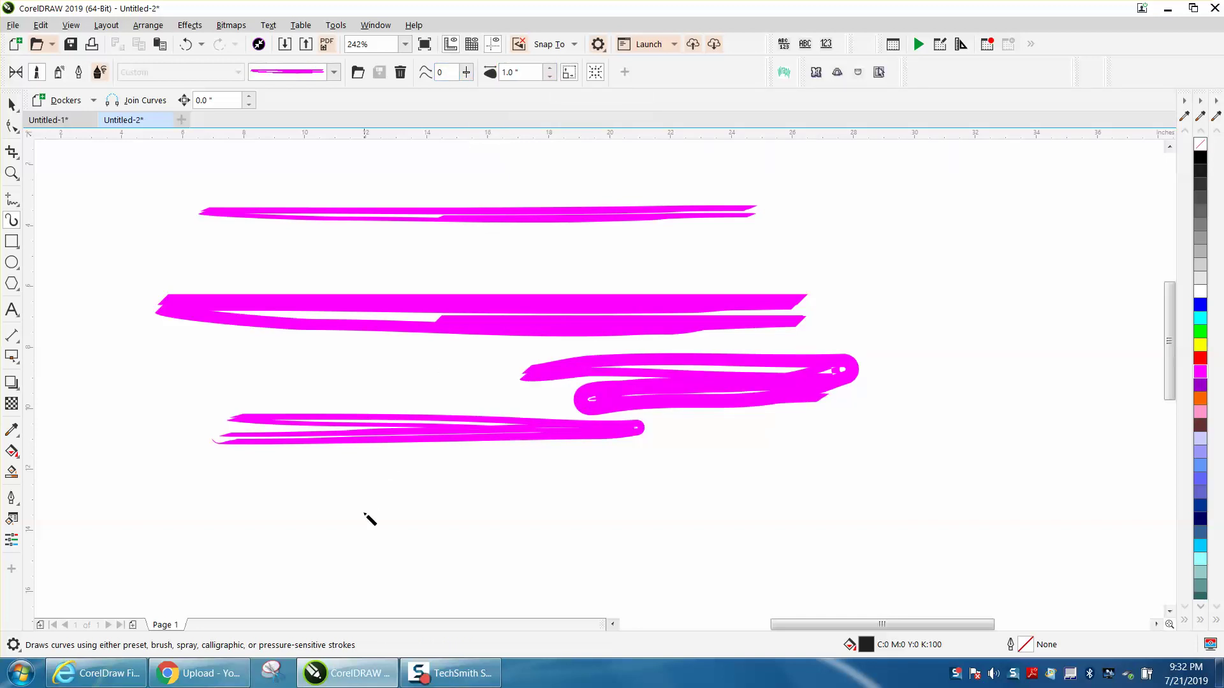
{"action": "left_click_drag", "start_coordinate": [249, 497], "coordinate": [970, 505]}
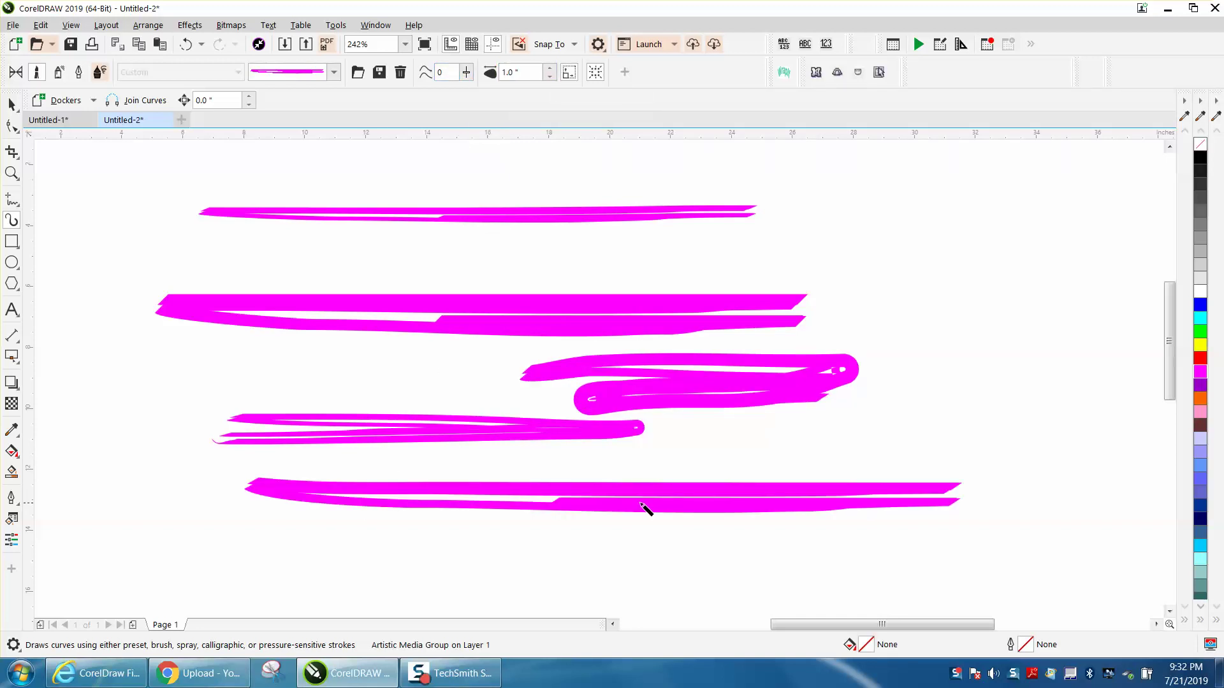
{"action": "left_click_drag", "start_coordinate": [330, 158], "coordinate": [505, 168]}
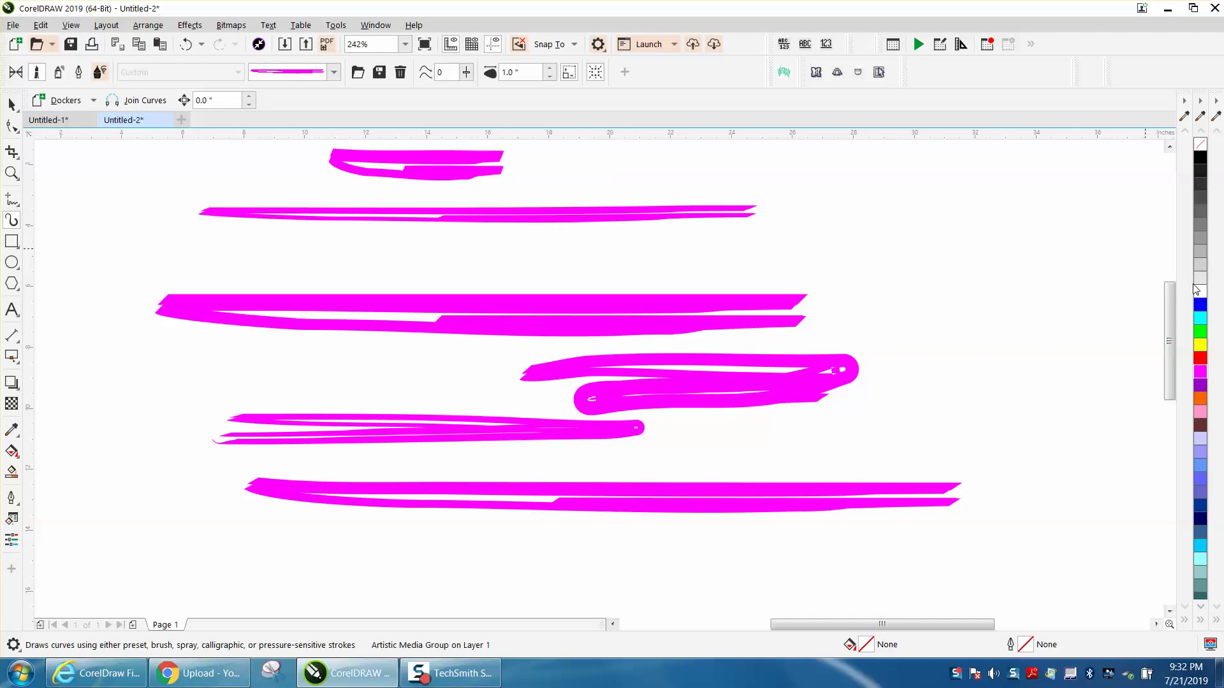
Step: Recolour the short top stroke yellow and box-select the four smaller magenta strokes
{"action": "left_click", "coordinate": [1200, 344]}
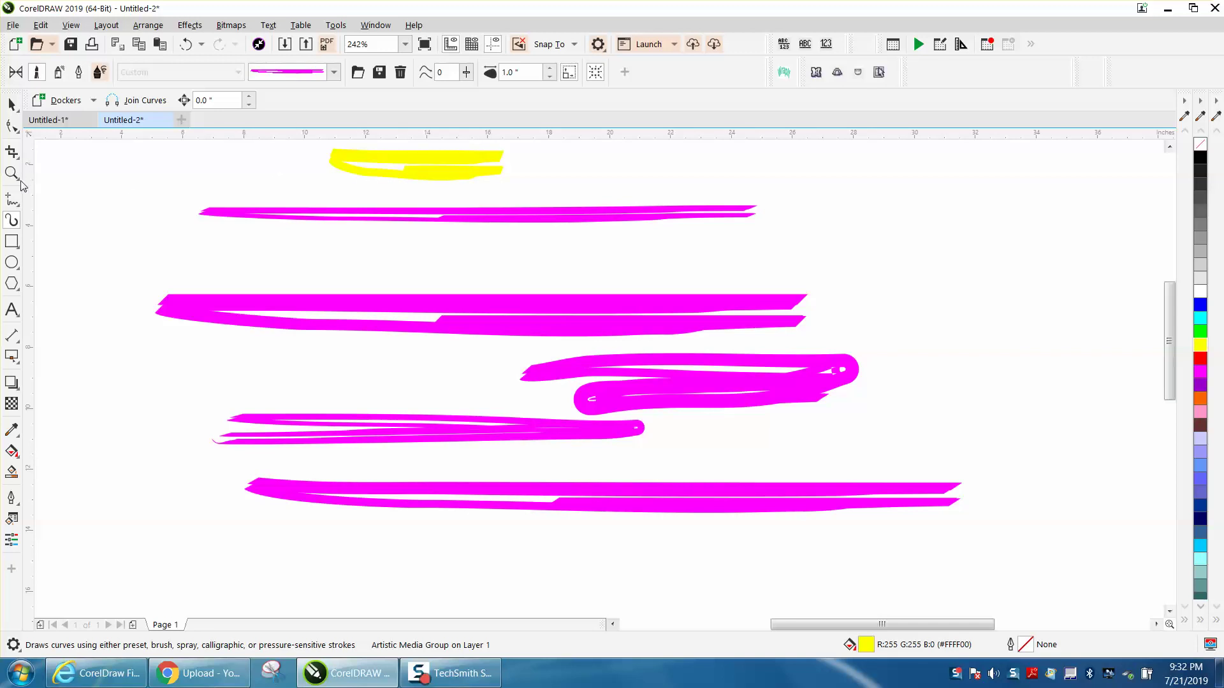
{"action": "left_click", "coordinate": [11, 104]}
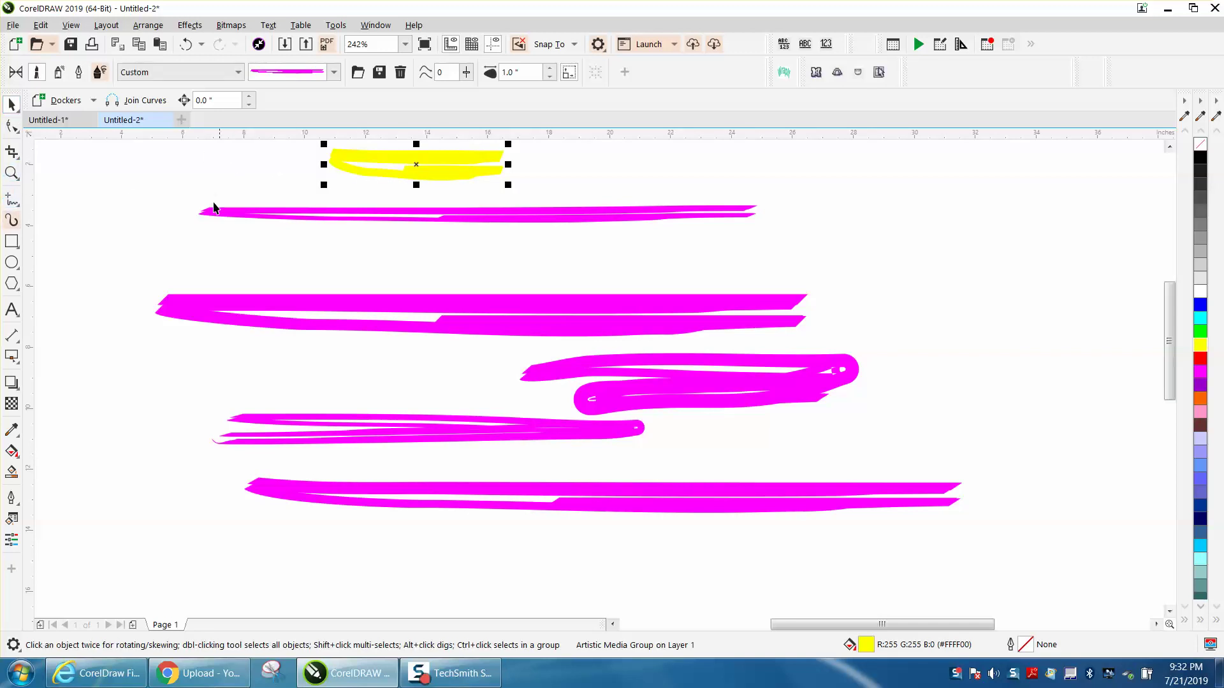
{"action": "left_click_drag", "start_coordinate": [167, 197], "coordinate": [216, 300]}
{"action": "left_click_drag", "start_coordinate": [955, 528], "coordinate": [1004, 551]}
Step: Delete the four small magenta strokes and the remaining large magenta stroke
{"action": "key", "text": "Delete"}
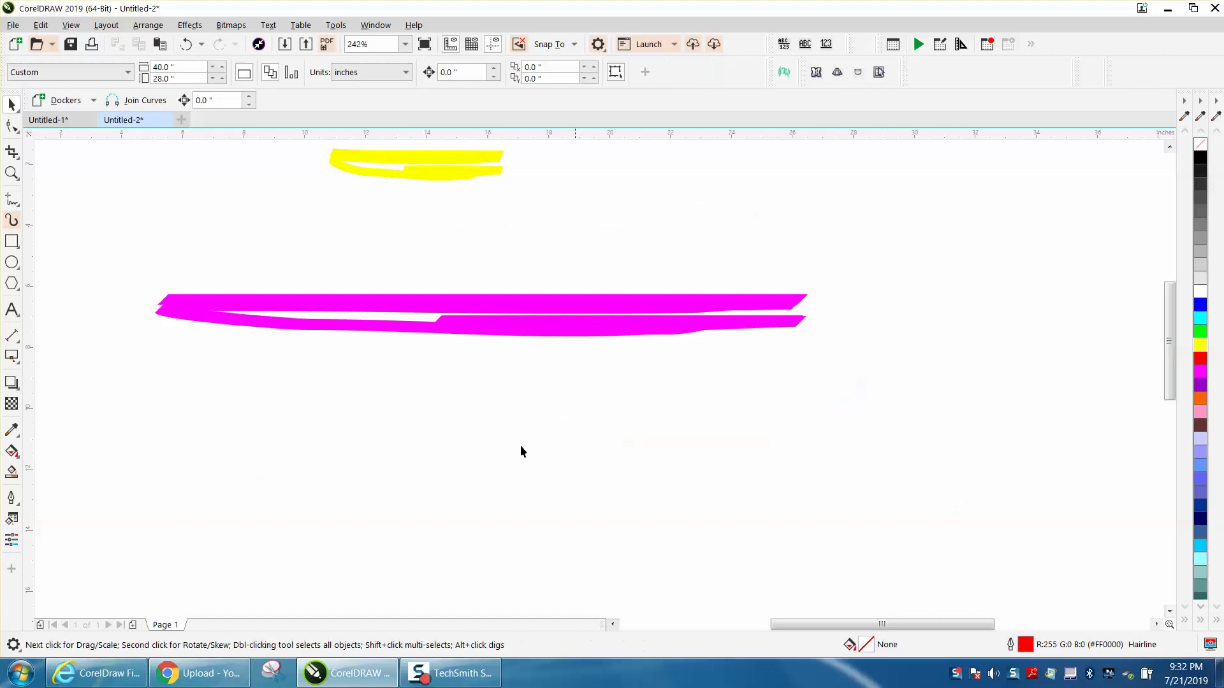
{"action": "left_click", "coordinate": [460, 324]}
{"action": "key", "text": "Delete"}
Step: Draw three overlapping black calligraphic strokes across the page forming a thick bar
{"action": "left_click", "coordinate": [13, 222]}
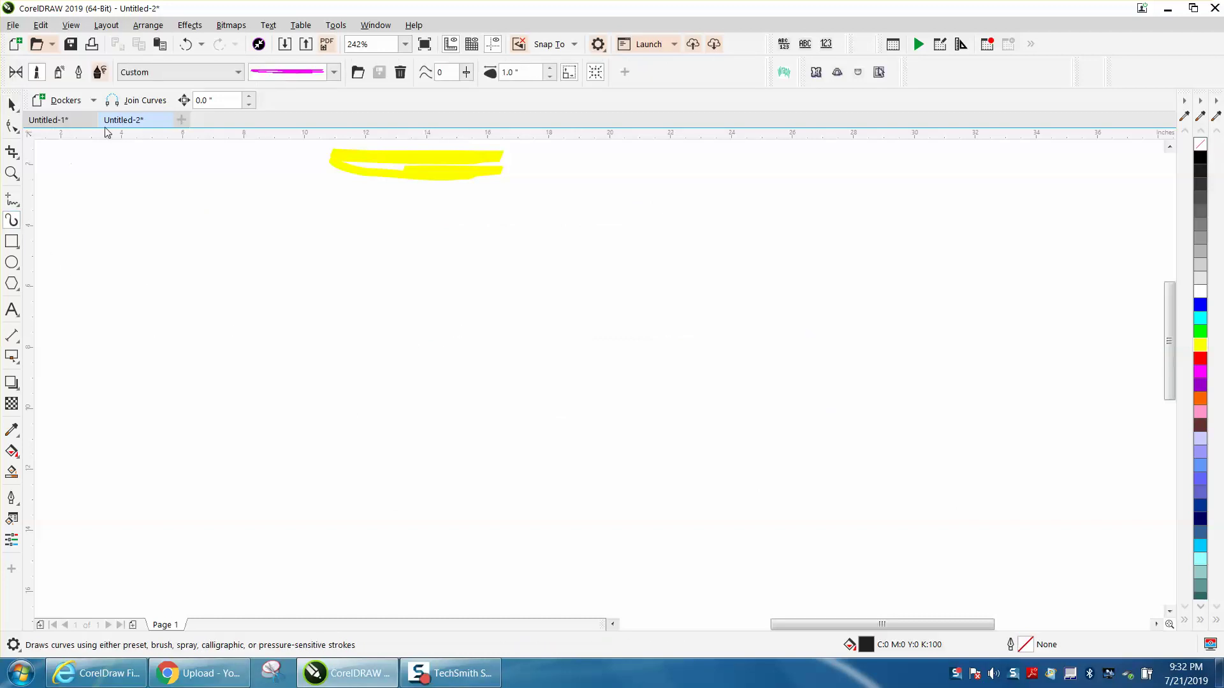
{"action": "left_click", "coordinate": [79, 73]}
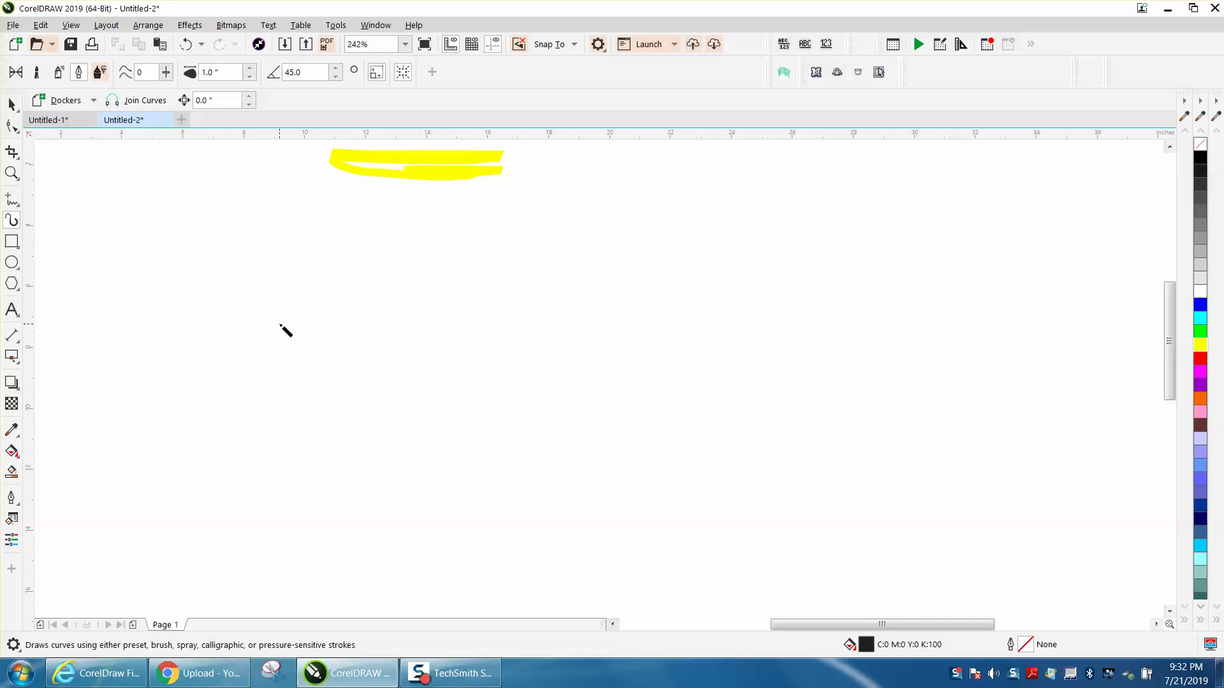
{"action": "left_click_drag", "start_coordinate": [281, 326], "coordinate": [827, 321]}
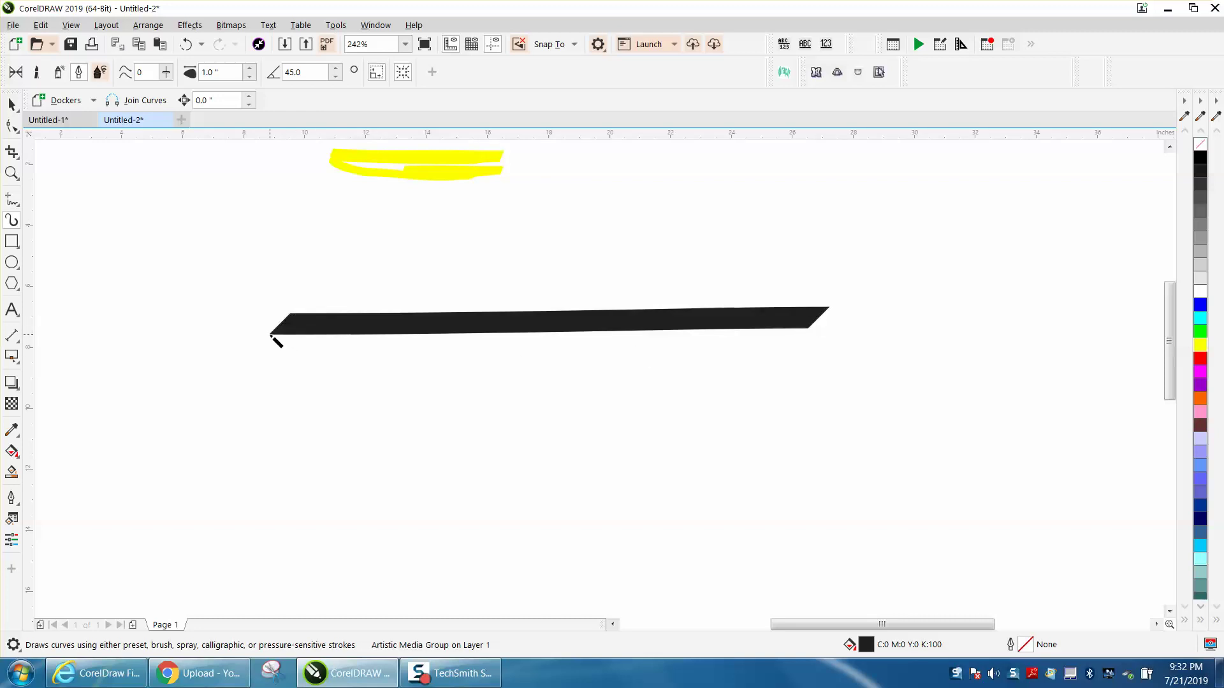
{"action": "left_click_drag", "start_coordinate": [273, 336], "coordinate": [827, 336]}
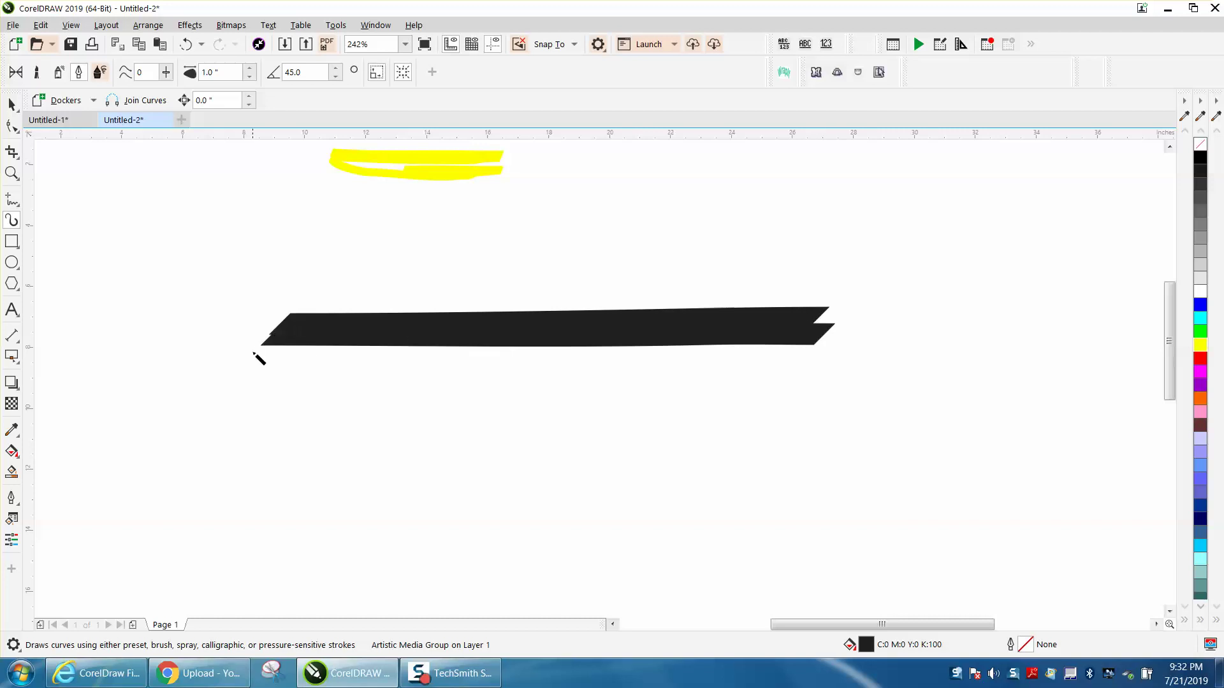
{"action": "left_click_drag", "start_coordinate": [263, 350], "coordinate": [824, 360]}
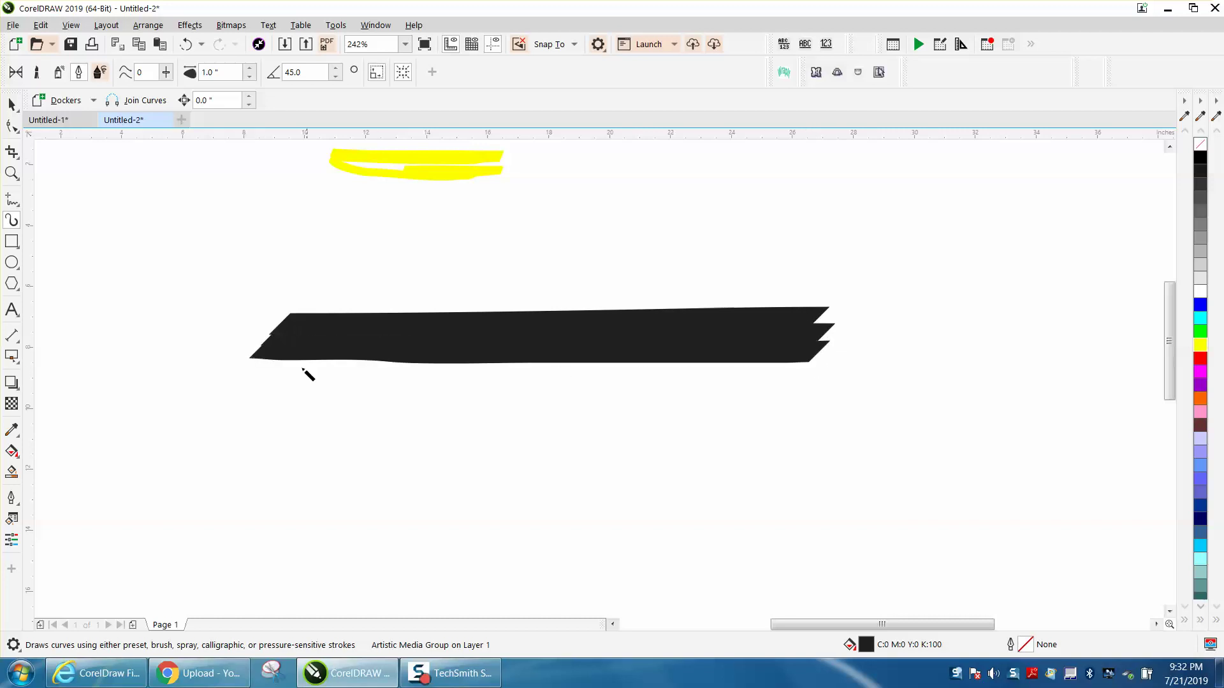
{"action": "left_click", "coordinate": [12, 172]}
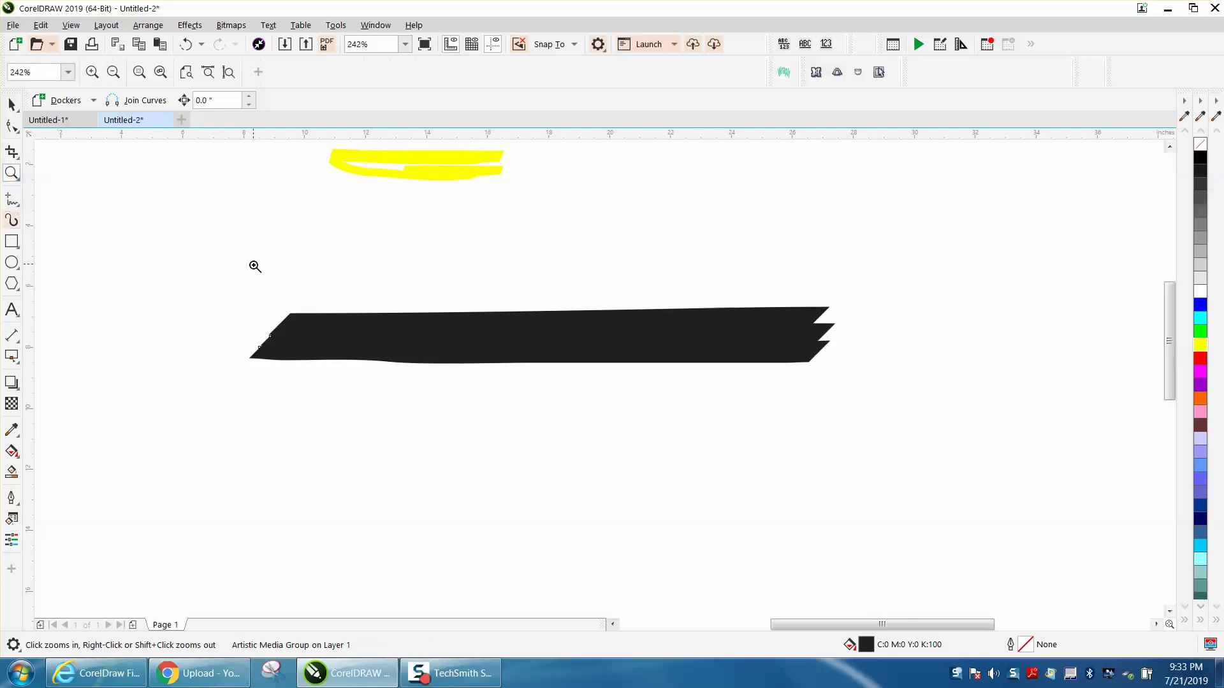
{"action": "left_click_drag", "start_coordinate": [224, 295], "coordinate": [465, 418]}
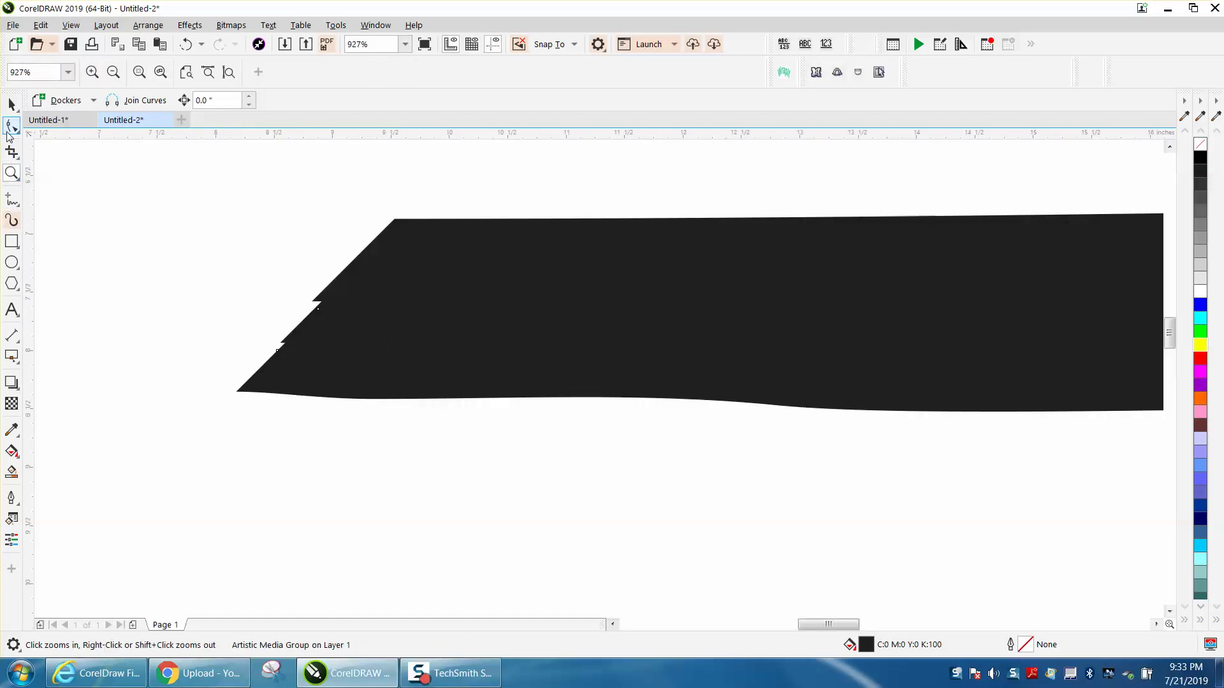
{"action": "left_click", "coordinate": [12, 126]}
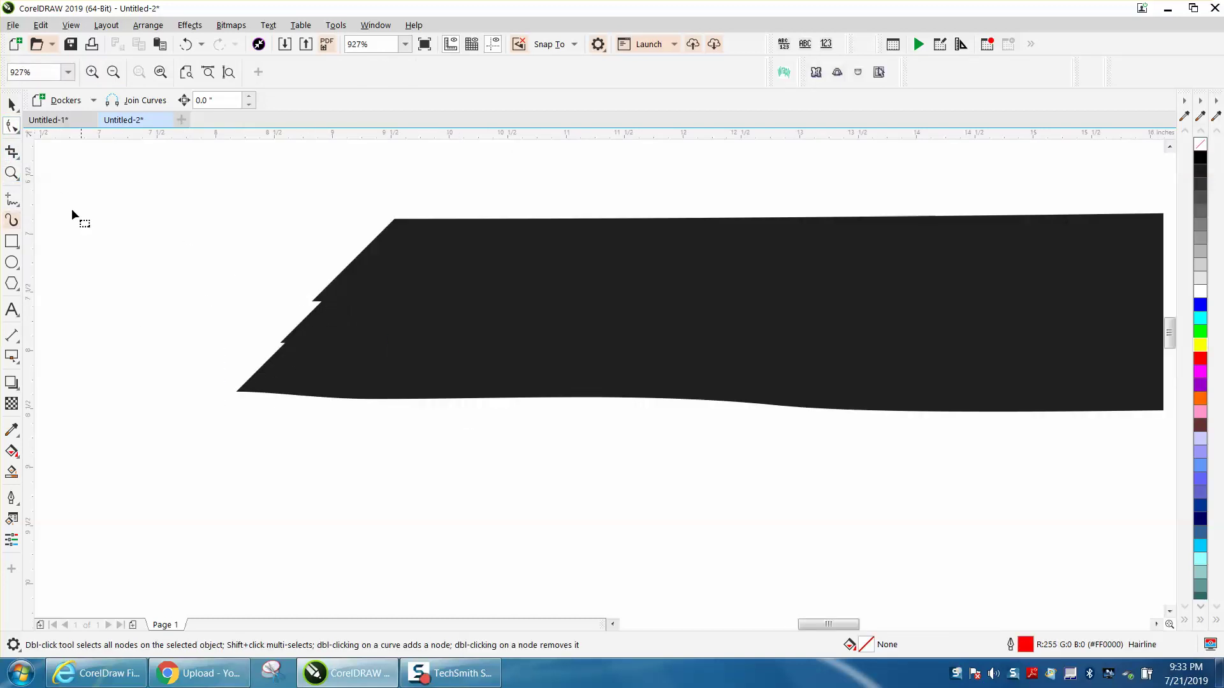
{"action": "key", "text": "space"}
{"action": "left_click", "coordinate": [316, 386]}
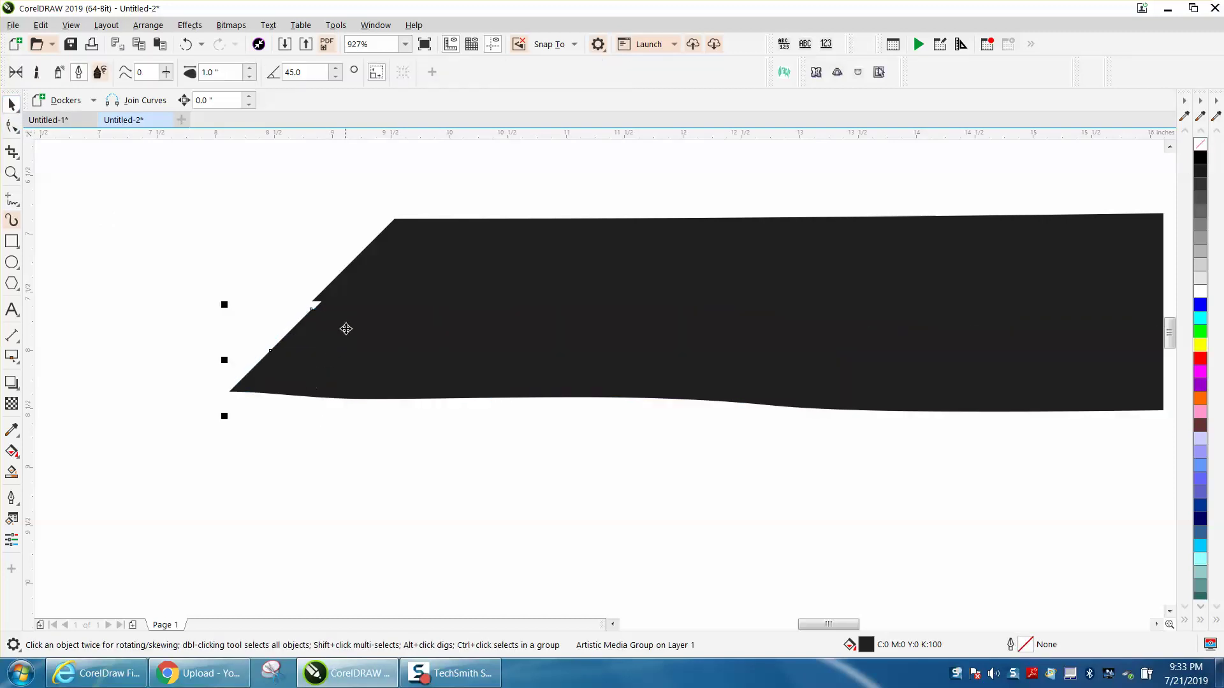
{"action": "left_click", "coordinate": [361, 288]}
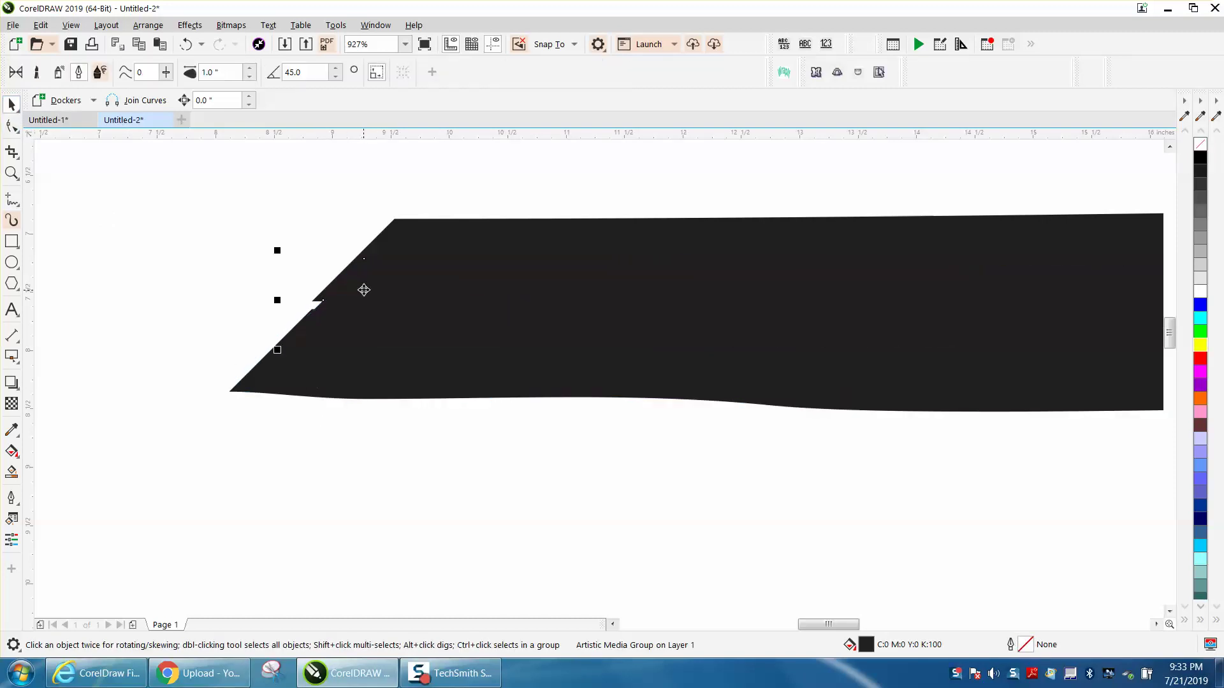
{"action": "left_click", "coordinate": [397, 239]}
{"action": "scroll", "coordinate": [272, 279], "scroll_direction": "down", "scroll_amount": 4}
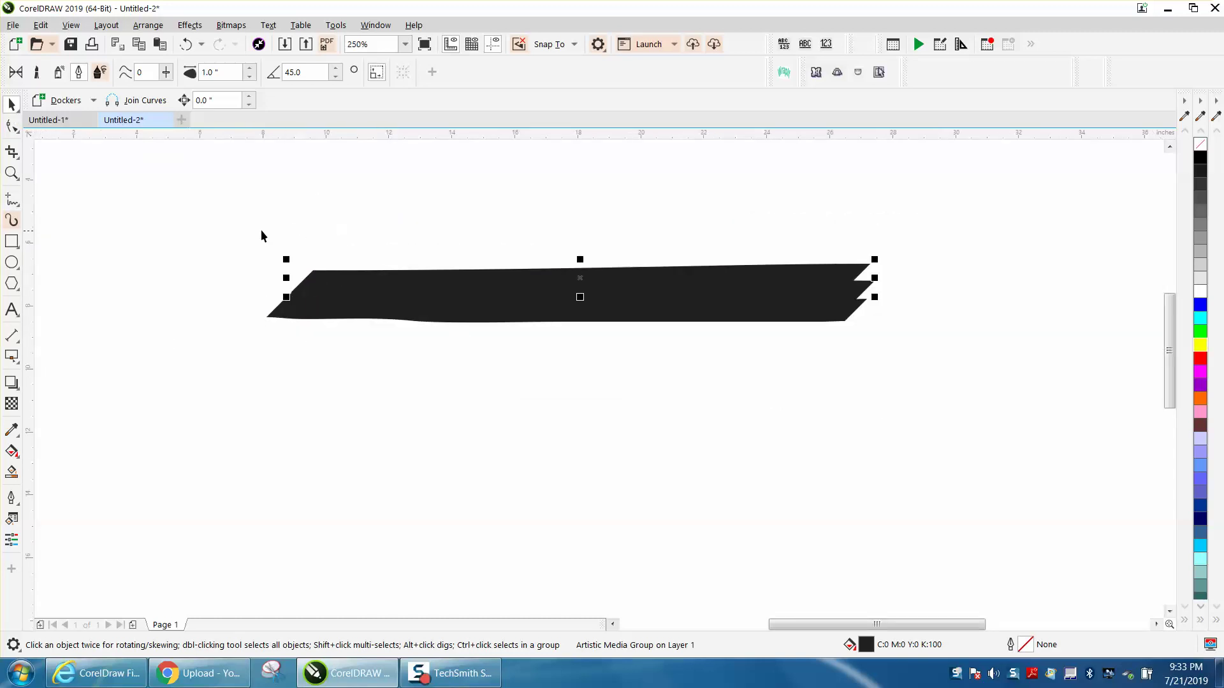
{"action": "left_click_drag", "start_coordinate": [261, 236], "coordinate": [878, 321]}
Step: Fill the selected strokes yellow and group the six pieces into one object
{"action": "left_click", "coordinate": [1199, 345]}
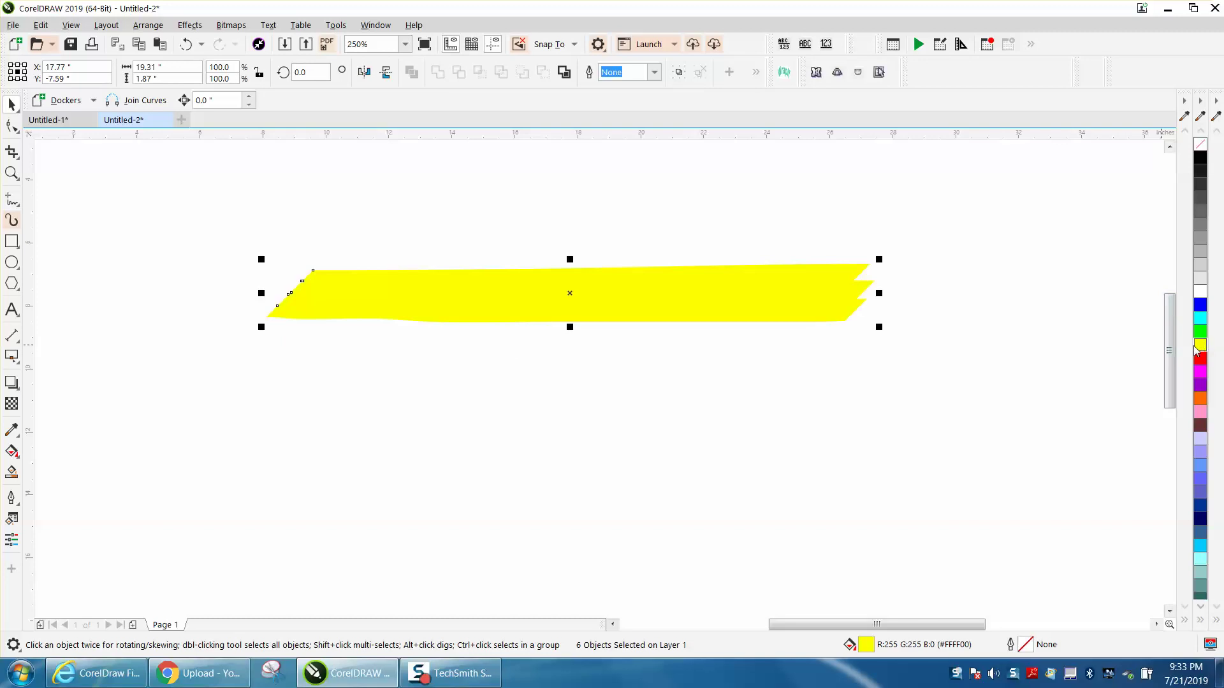
{"action": "left_click", "coordinate": [149, 26]}
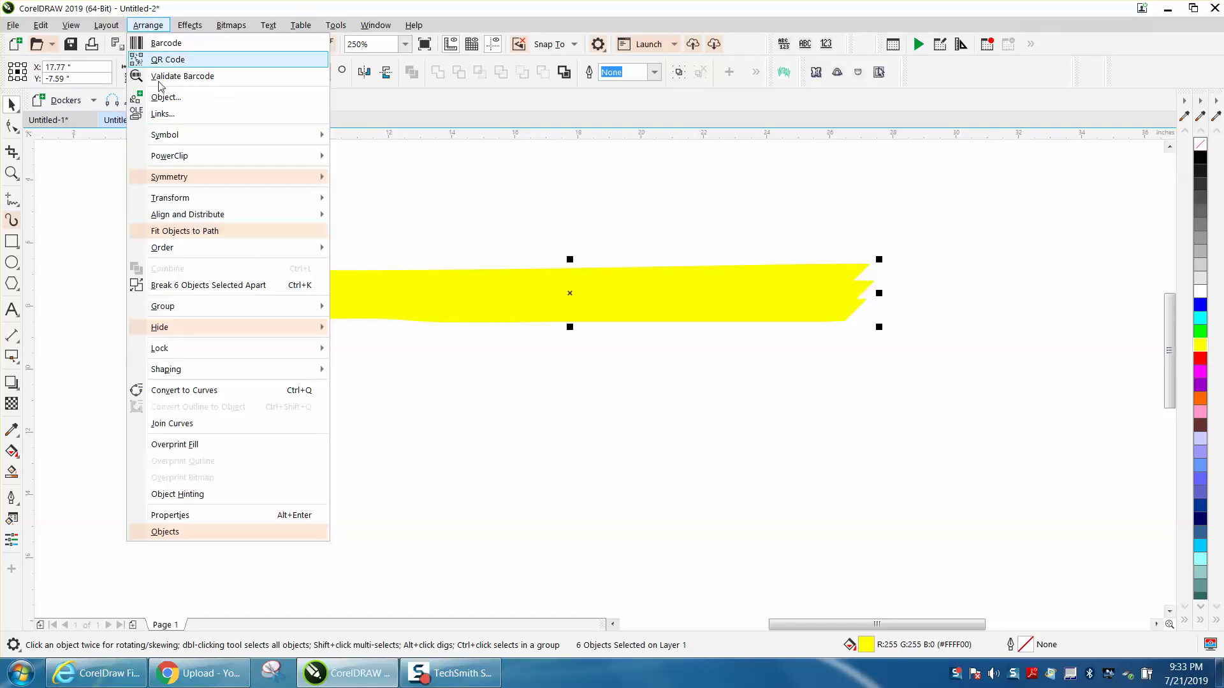
{"action": "mouse_move", "coordinate": [185, 309]}
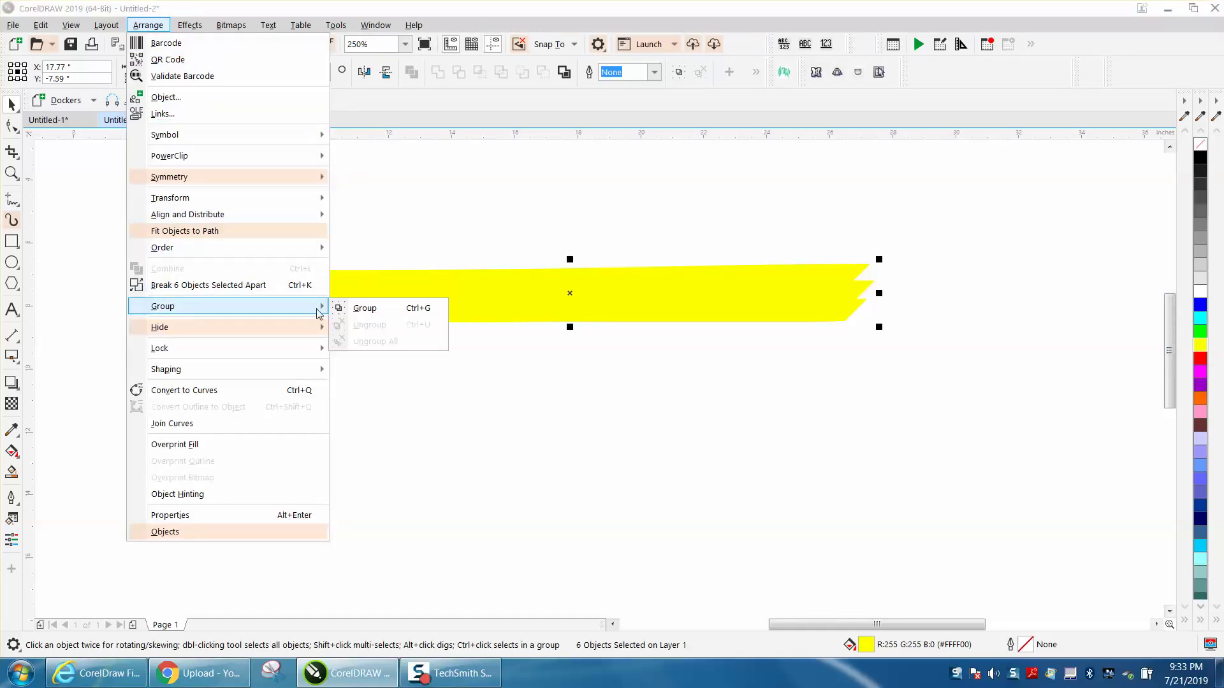
{"action": "left_click", "coordinate": [360, 308]}
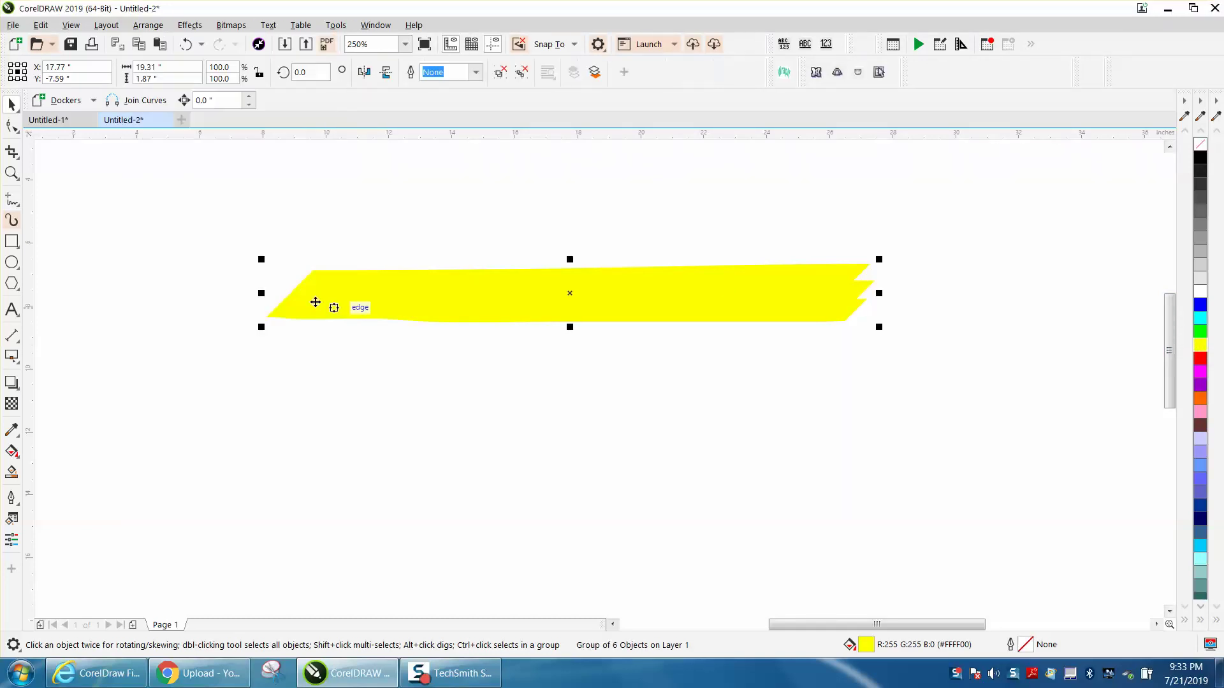
{"action": "left_click", "coordinate": [12, 220]}
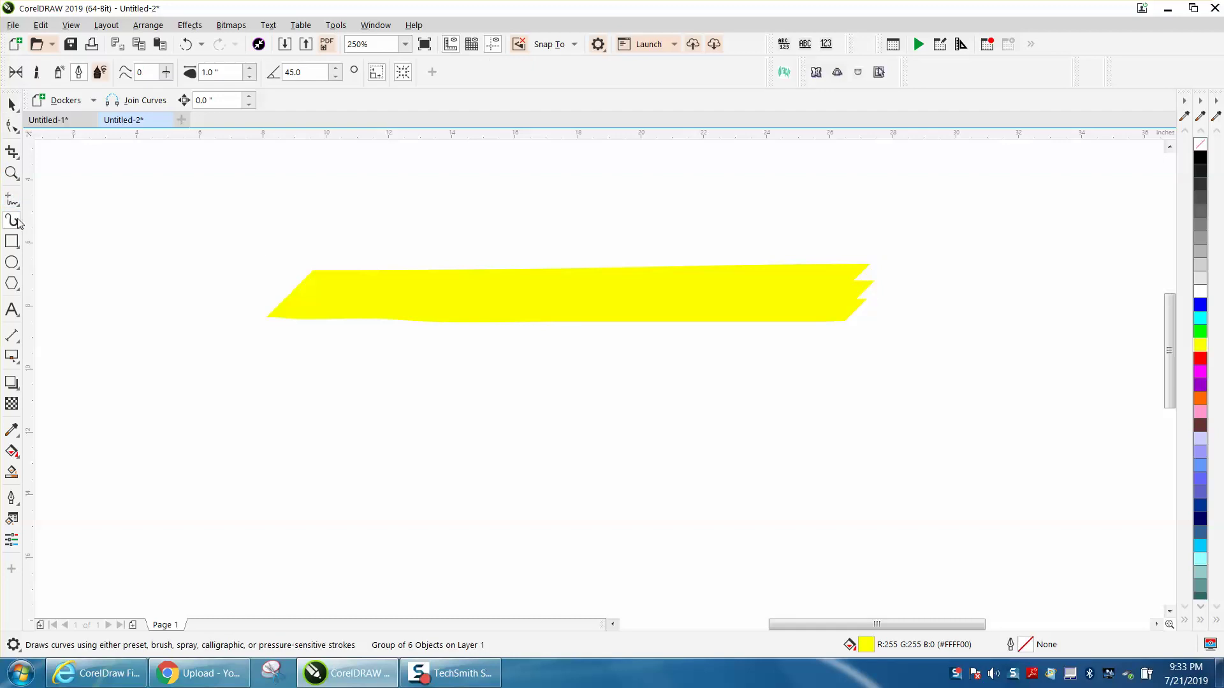
{"action": "left_click", "coordinate": [37, 72]}
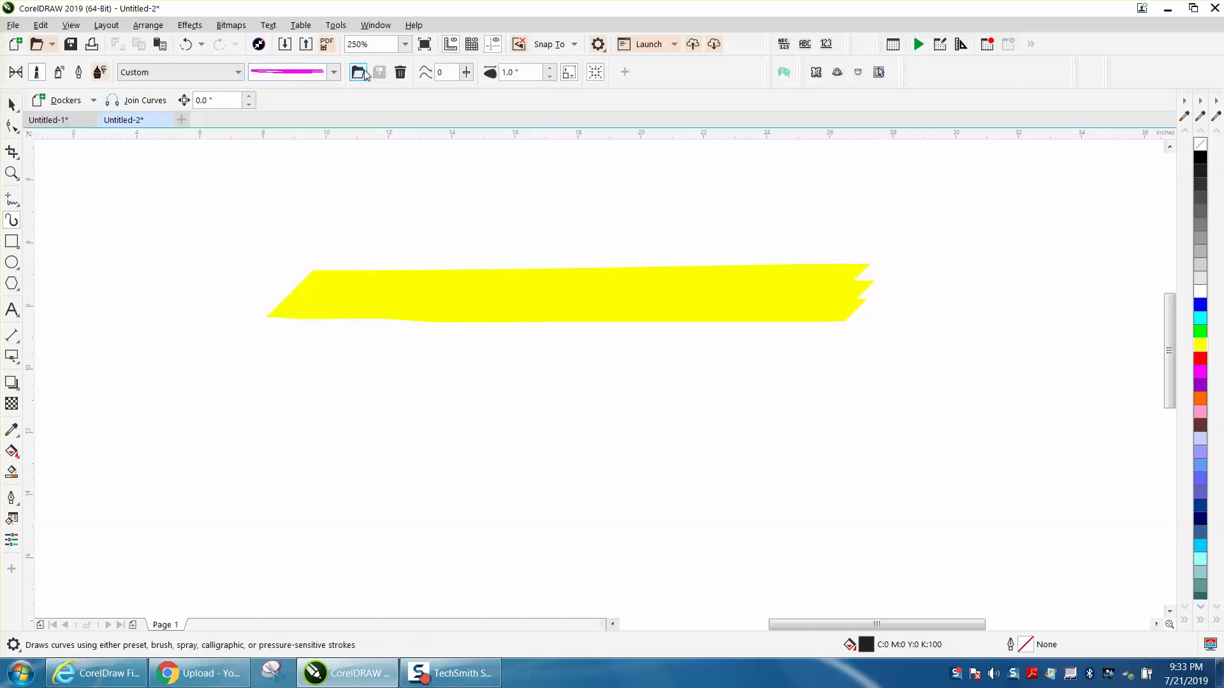
Step: Save the grouped yellow bar as a custom Artistic Media brush named 'highY'
{"action": "left_click", "coordinate": [497, 284]}
{"action": "left_click", "coordinate": [380, 72]}
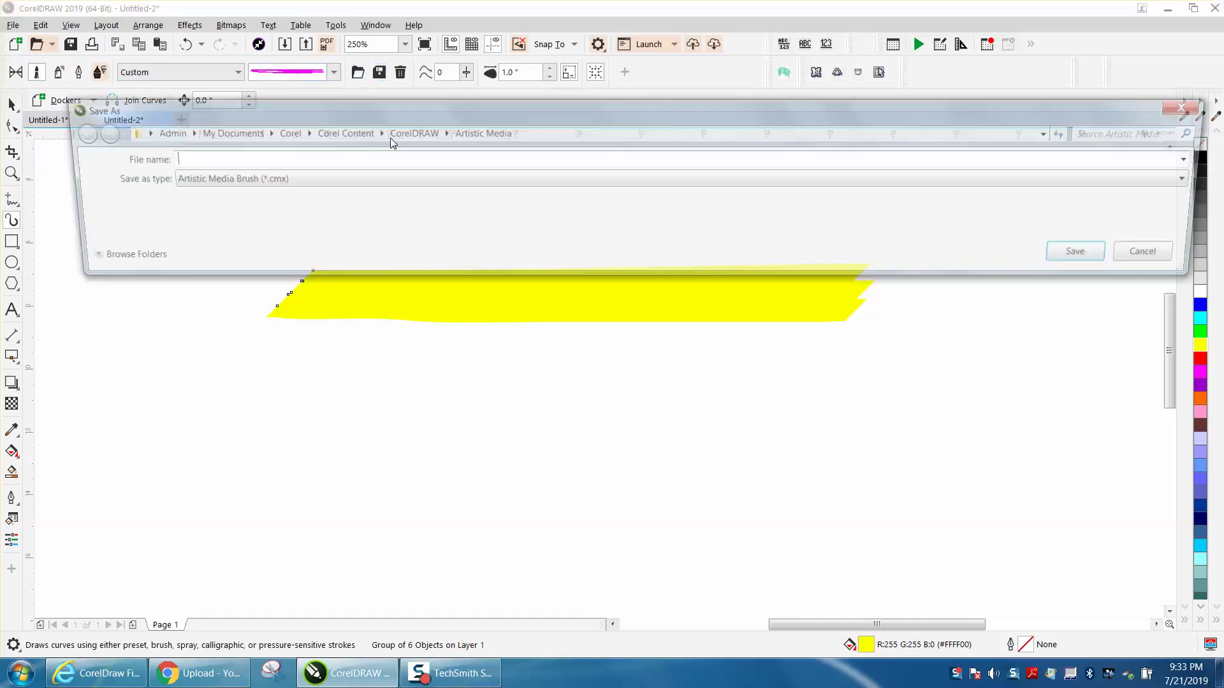
{"action": "type", "text": "hoi"}
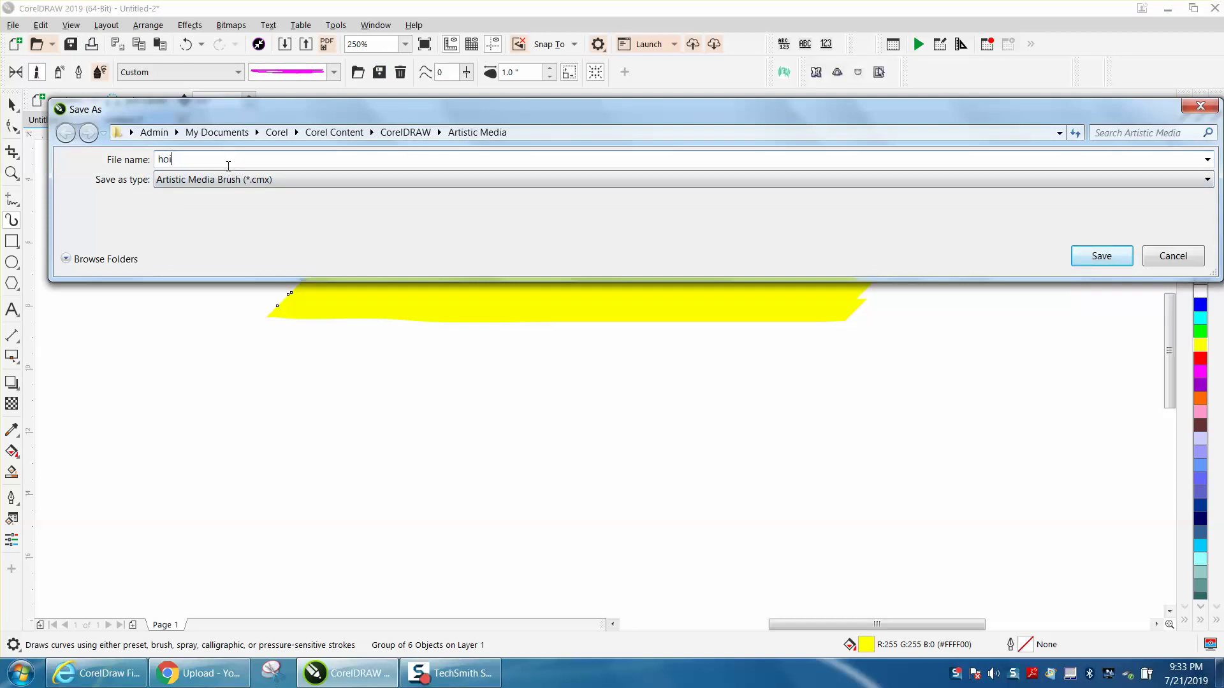
{"action": "key", "text": "BackSpace"}
{"action": "key", "text": "BackSpace"}
{"action": "key", "text": "BackSpace"}
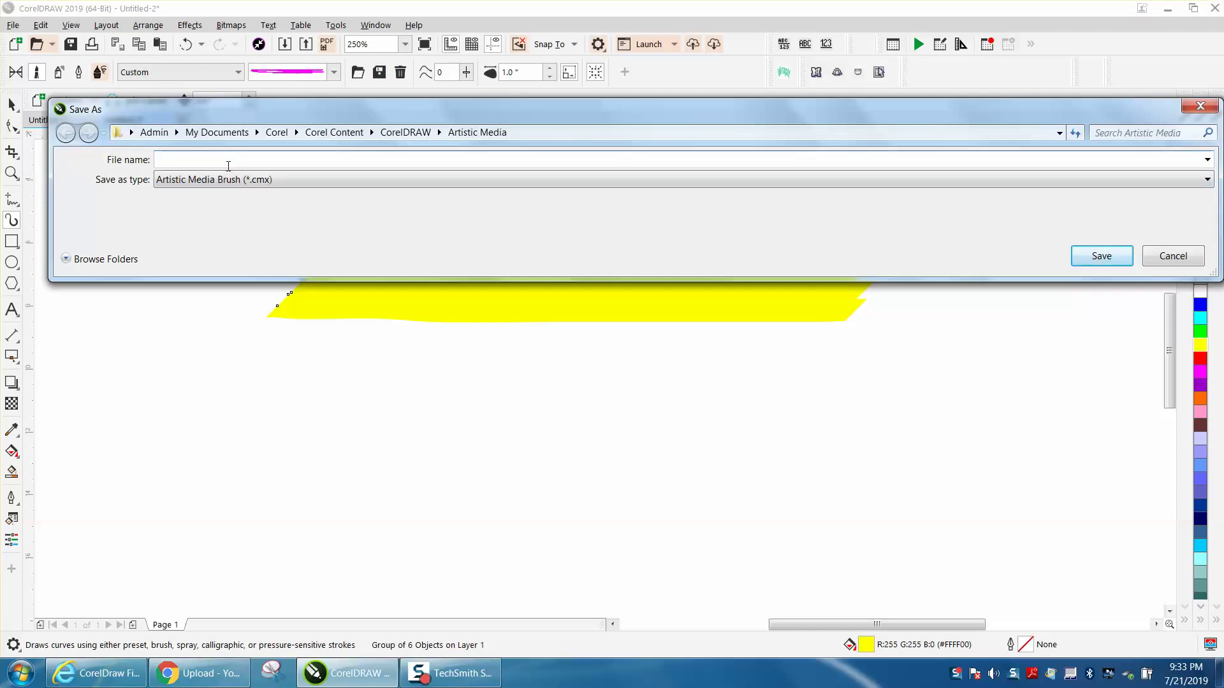
{"action": "type", "text": "high"}
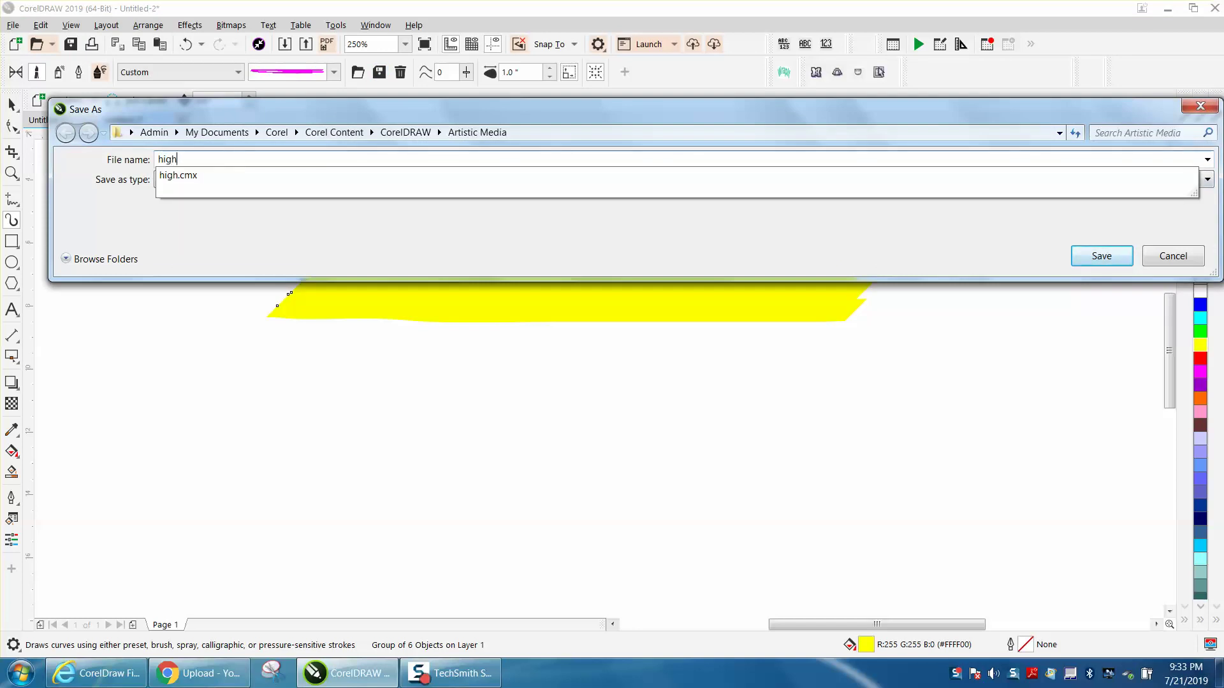
{"action": "type", "text": "Y"}
{"action": "left_click", "coordinate": [1100, 256]}
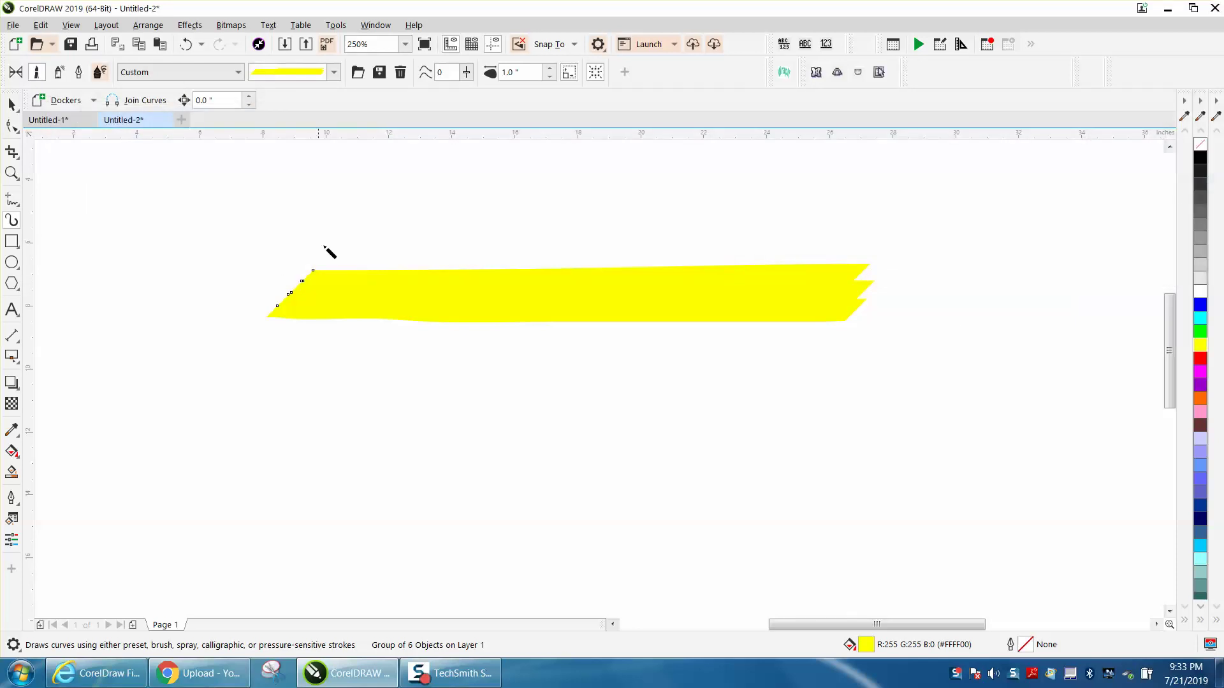
Step: Draw yellow strokes with the 'highY' brush, widen to 2.0", and make the top-right one magenta
{"action": "left_click_drag", "start_coordinate": [278, 411], "coordinate": [904, 418]}
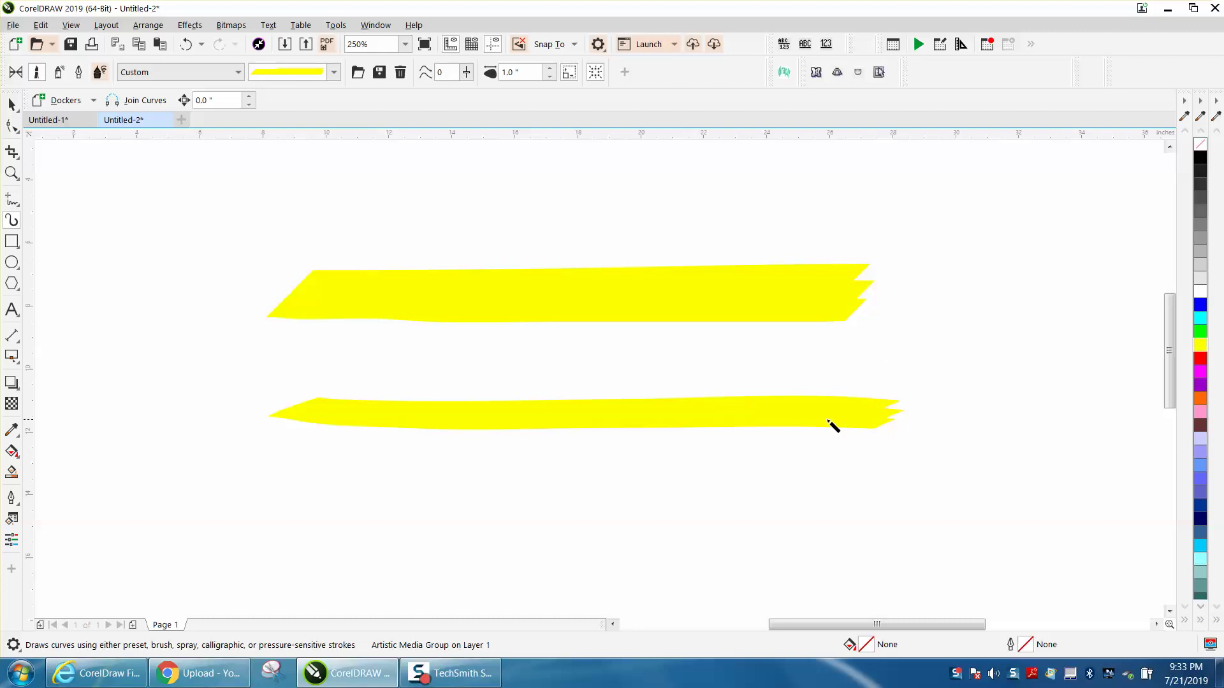
{"action": "left_click_drag", "start_coordinate": [282, 198], "coordinate": [437, 208]}
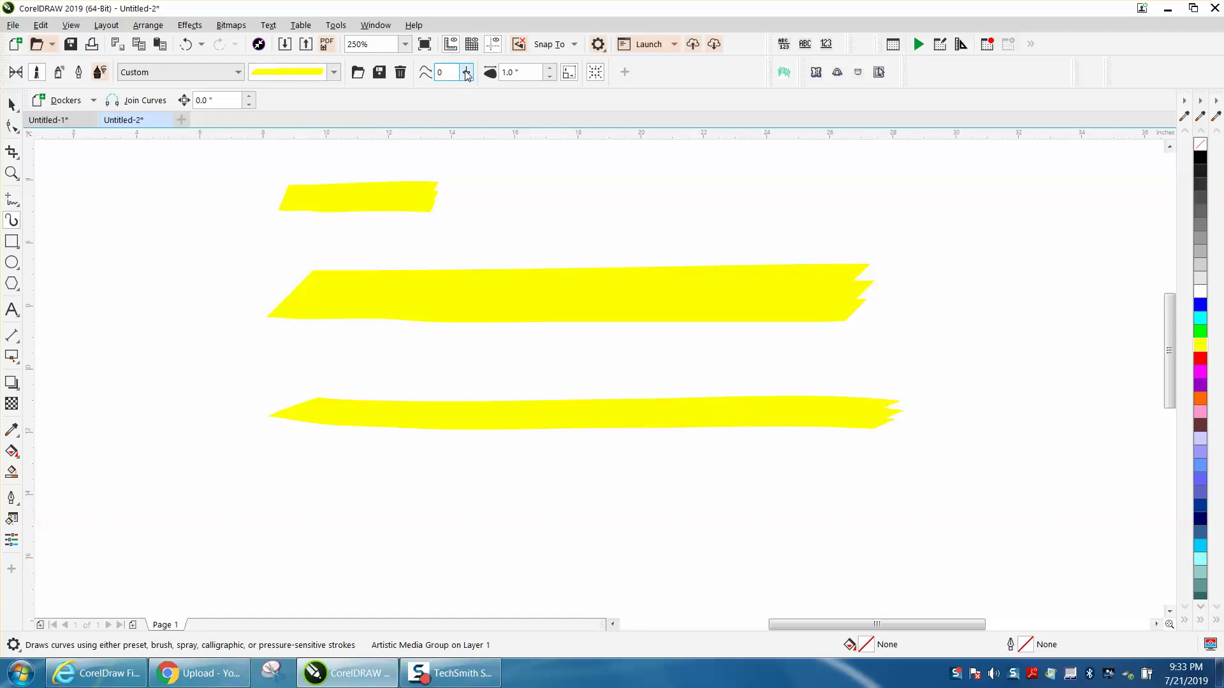
{"action": "left_click_drag", "start_coordinate": [537, 72], "coordinate": [499, 73]}
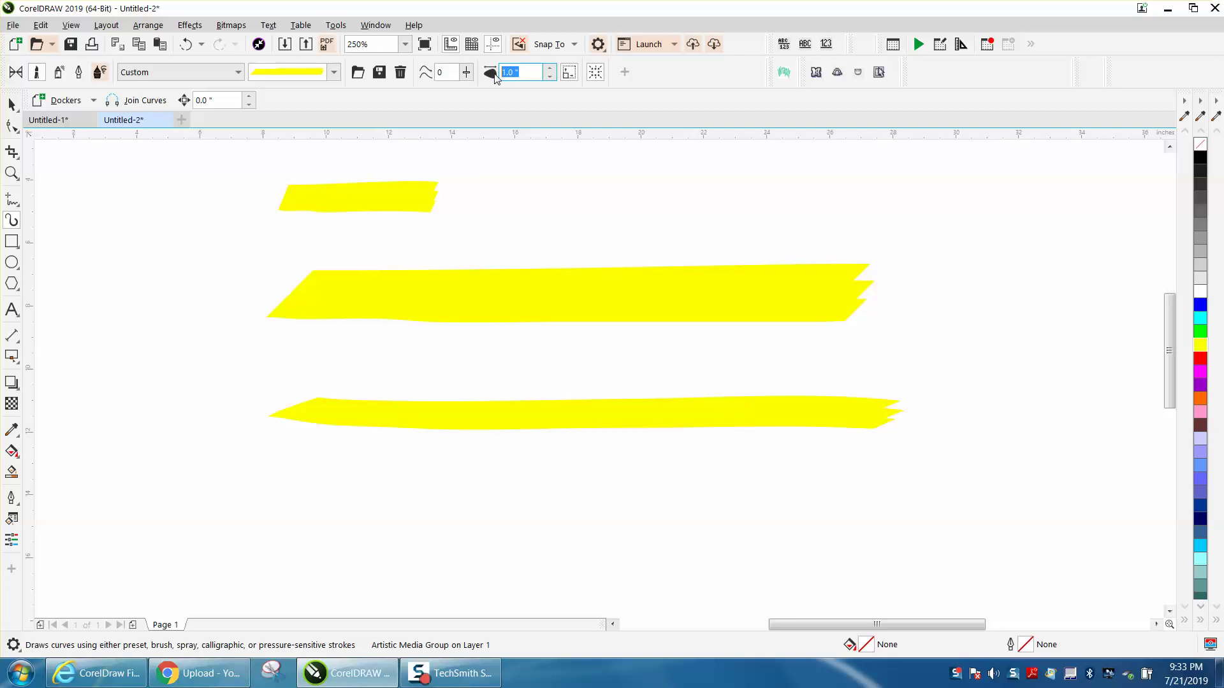
{"action": "type", "text": "2"}
{"action": "key", "text": "Return"}
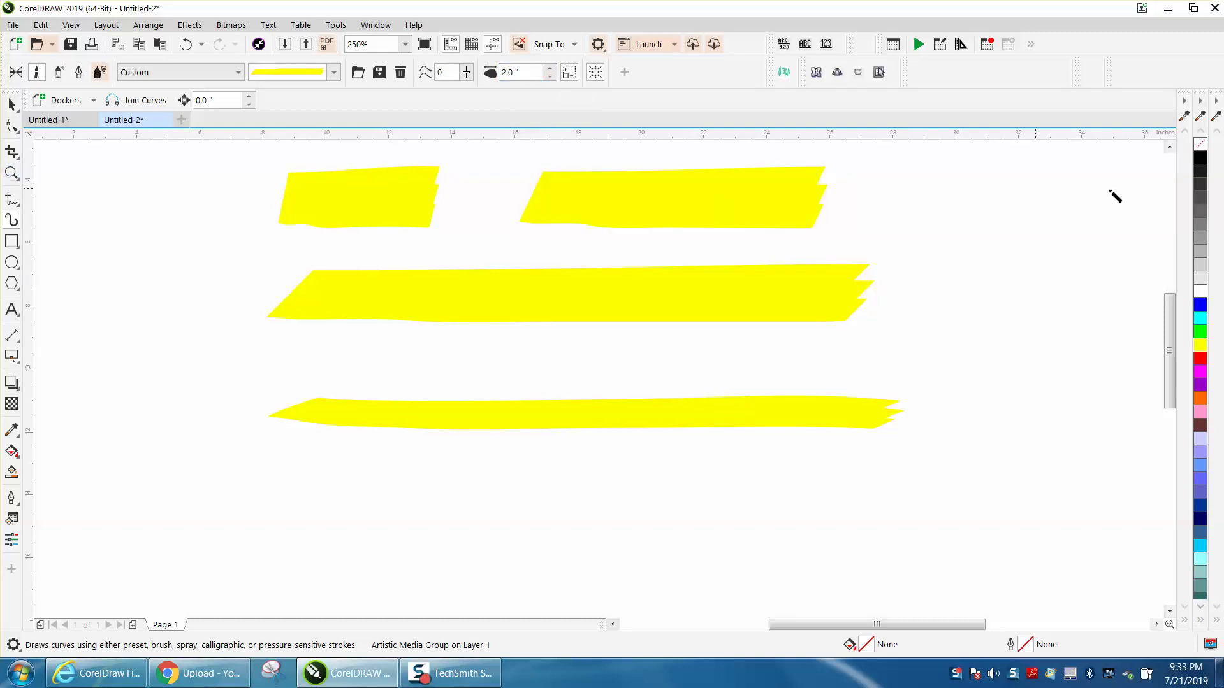
{"action": "left_click", "coordinate": [1199, 372]}
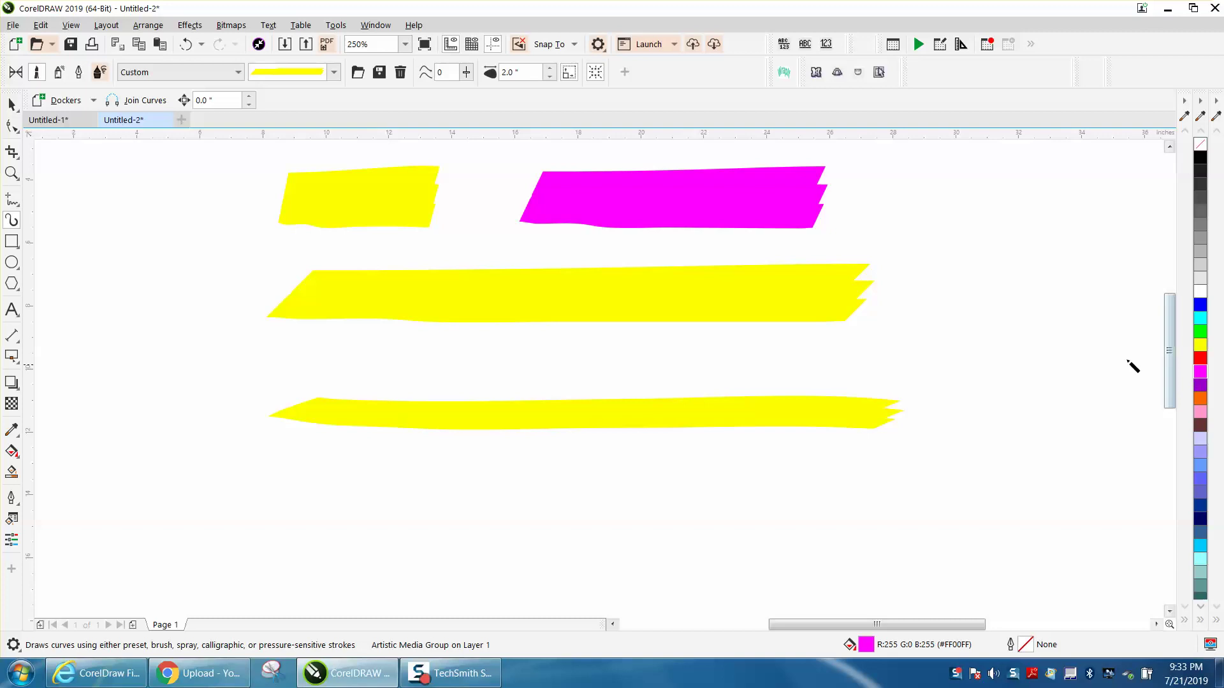